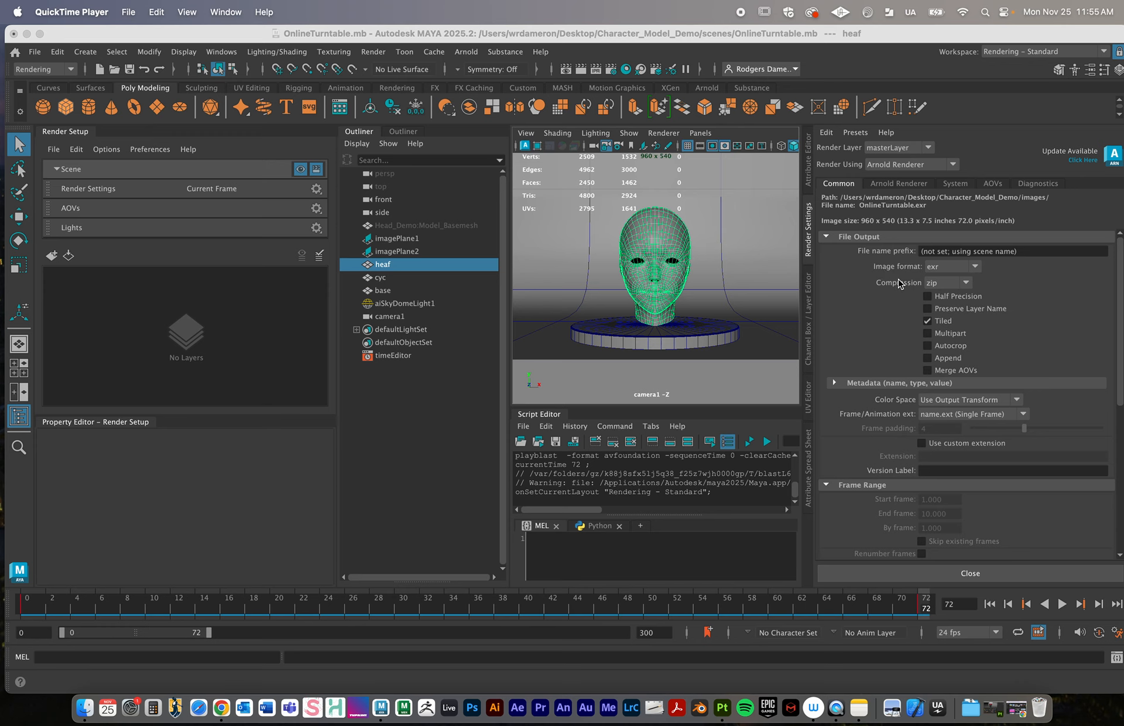
- Switch the workspace to Rendering - Standard
{"action": "left_click", "coordinate": [999, 54]}
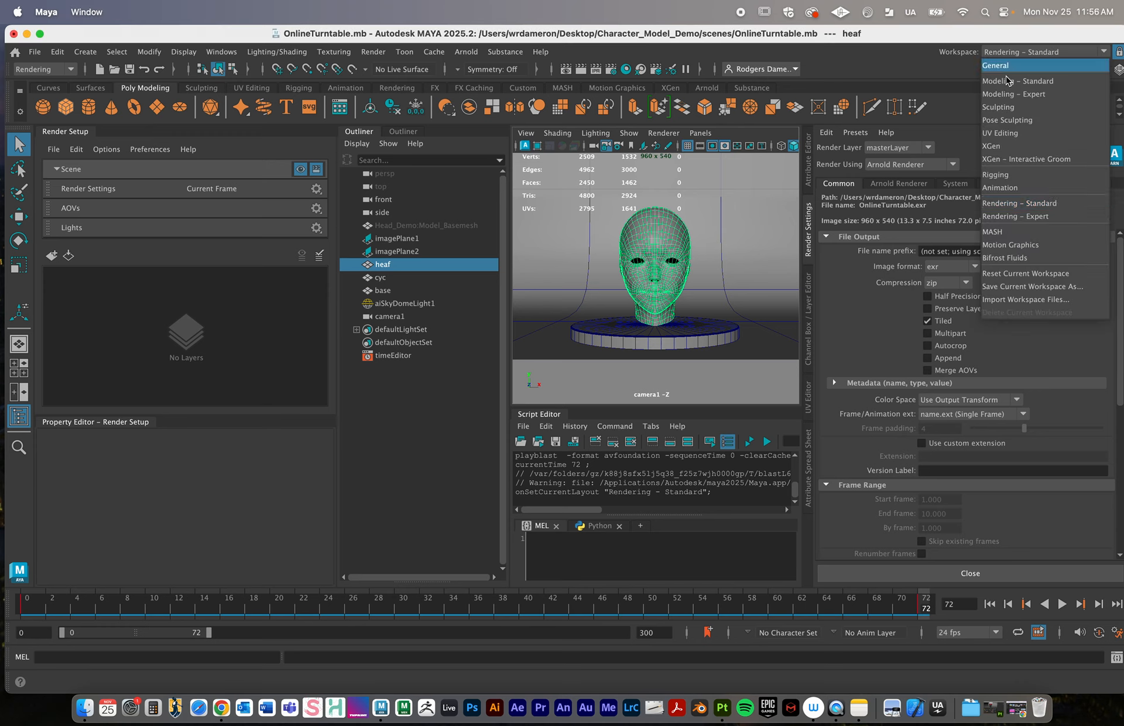
{"action": "left_click", "coordinate": [1023, 203]}
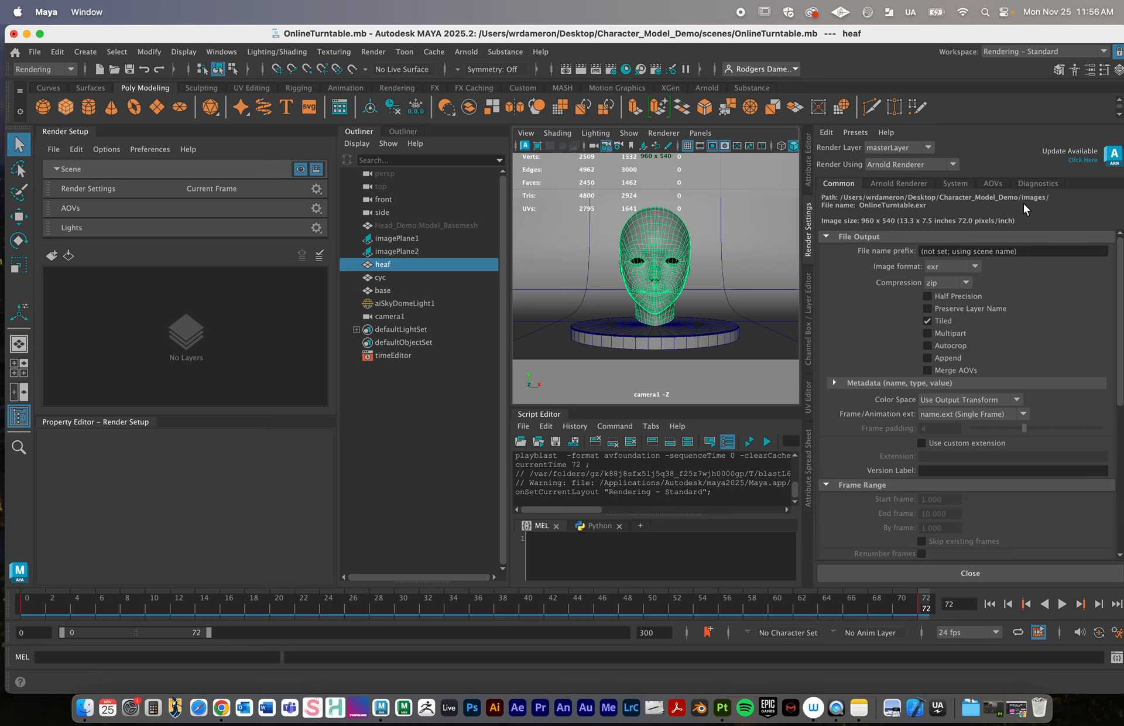
{"action": "left_click_drag", "start_coordinate": [1118, 303], "coordinate": [1115, 254]}
- Examine the Arnold Renderer's sampling, Environment and Imagers settings, including the default denoiser entry
{"action": "left_click", "coordinate": [905, 184]}
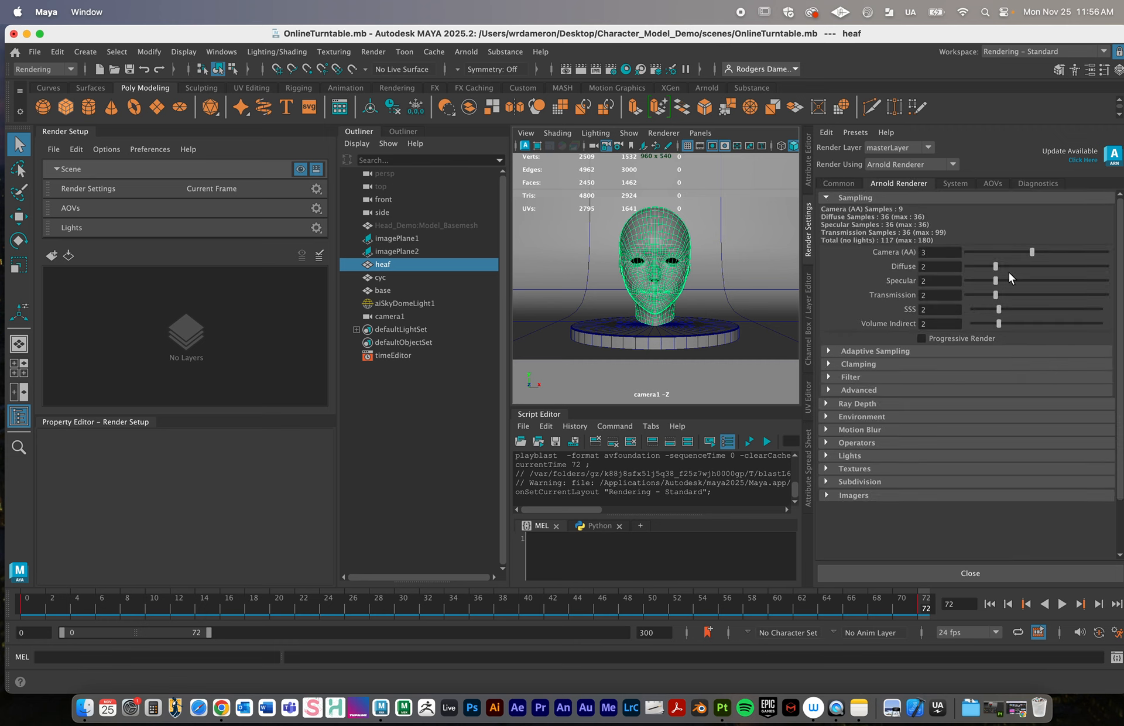
{"action": "left_click", "coordinate": [825, 415]}
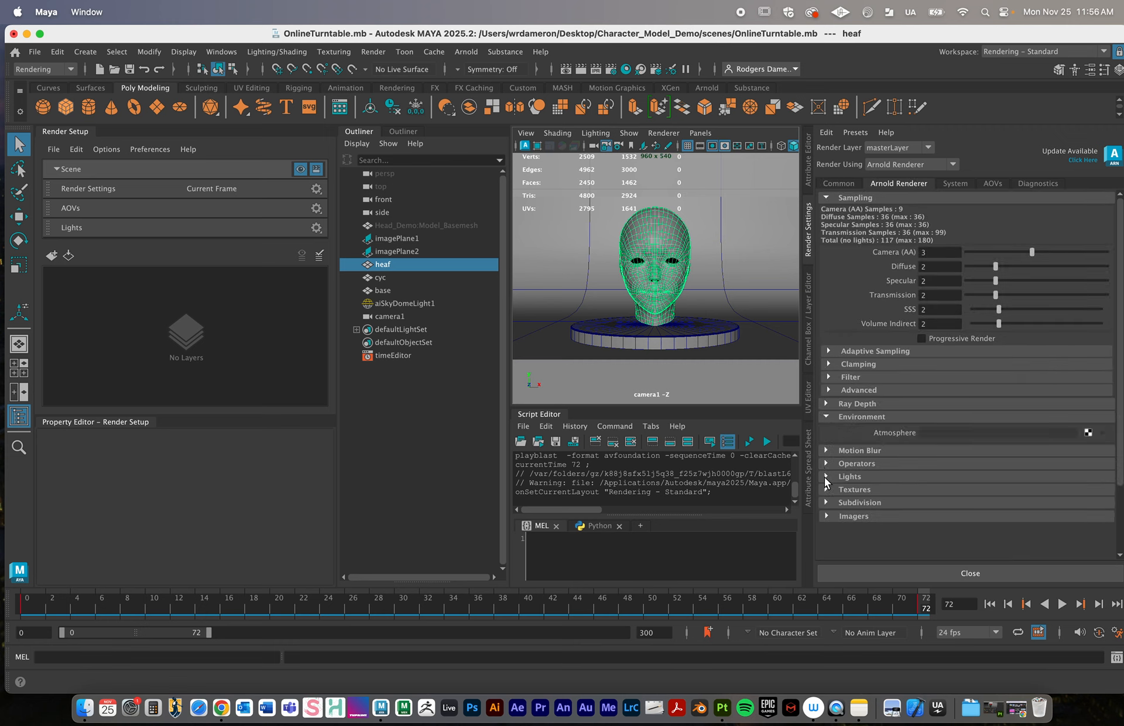
{"action": "left_click", "coordinate": [827, 514]}
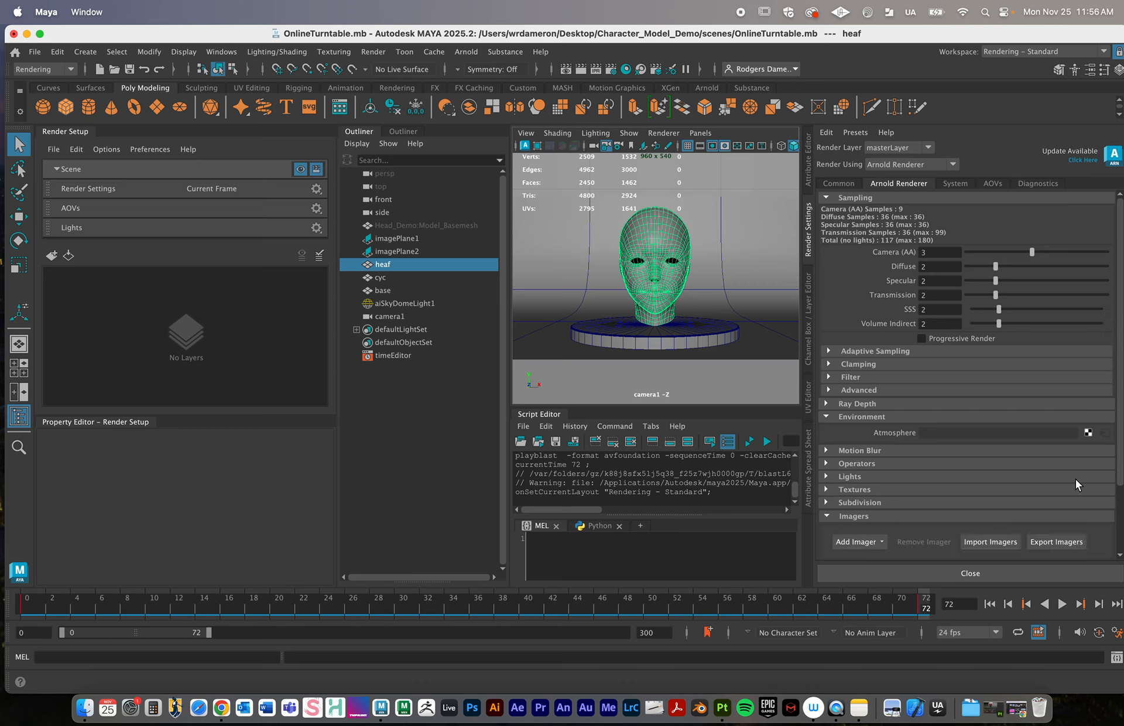
{"action": "left_click", "coordinate": [1120, 523]}
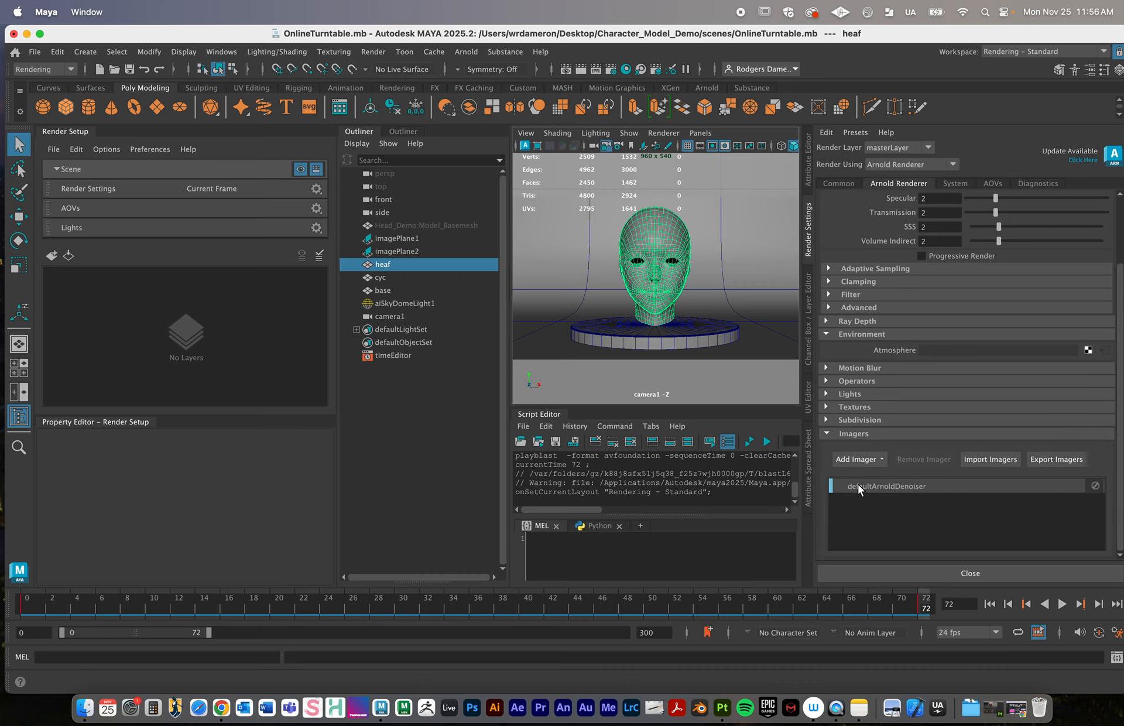
{"action": "left_click", "coordinate": [828, 432]}
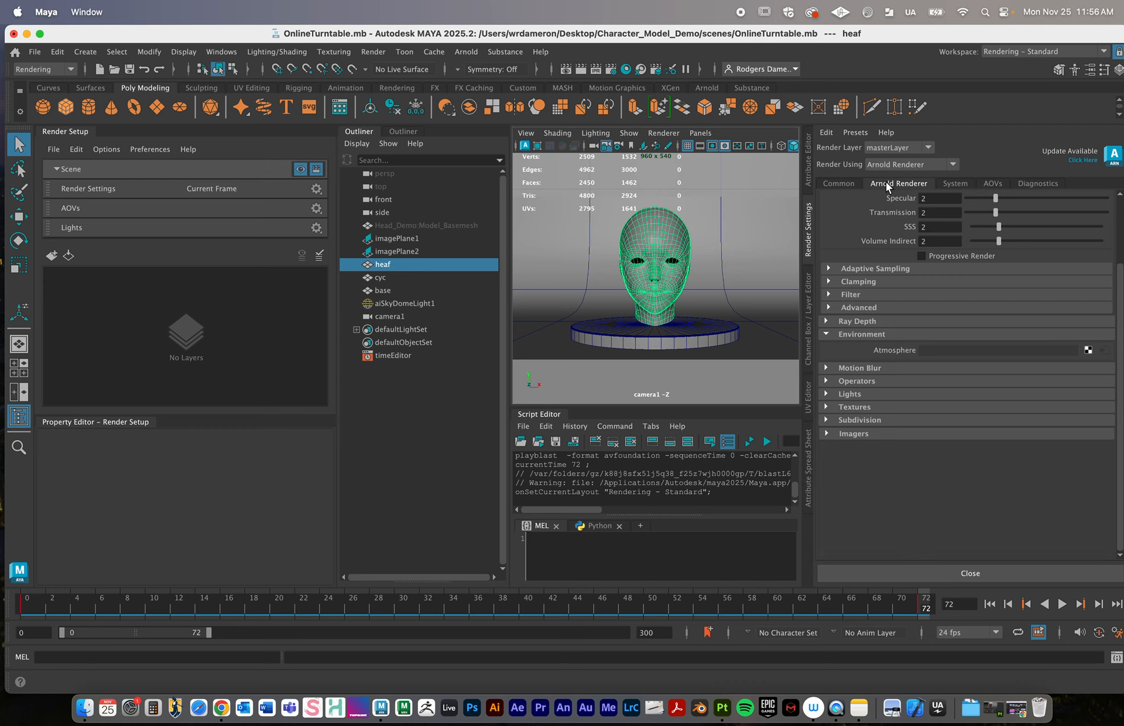
{"action": "left_click", "coordinate": [827, 433]}
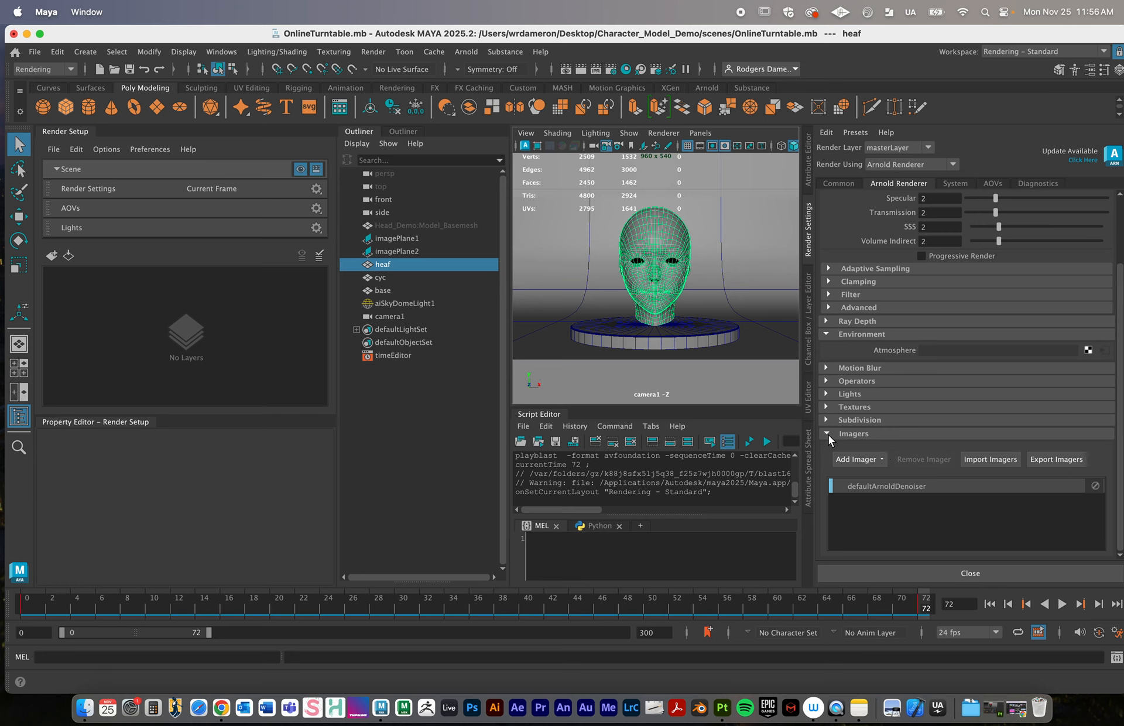
{"action": "left_click", "coordinate": [827, 433]}
- Review the common render settings for file output, and recheck the denoiser entry in the Arnold imagers list
{"action": "left_click", "coordinate": [838, 183]}
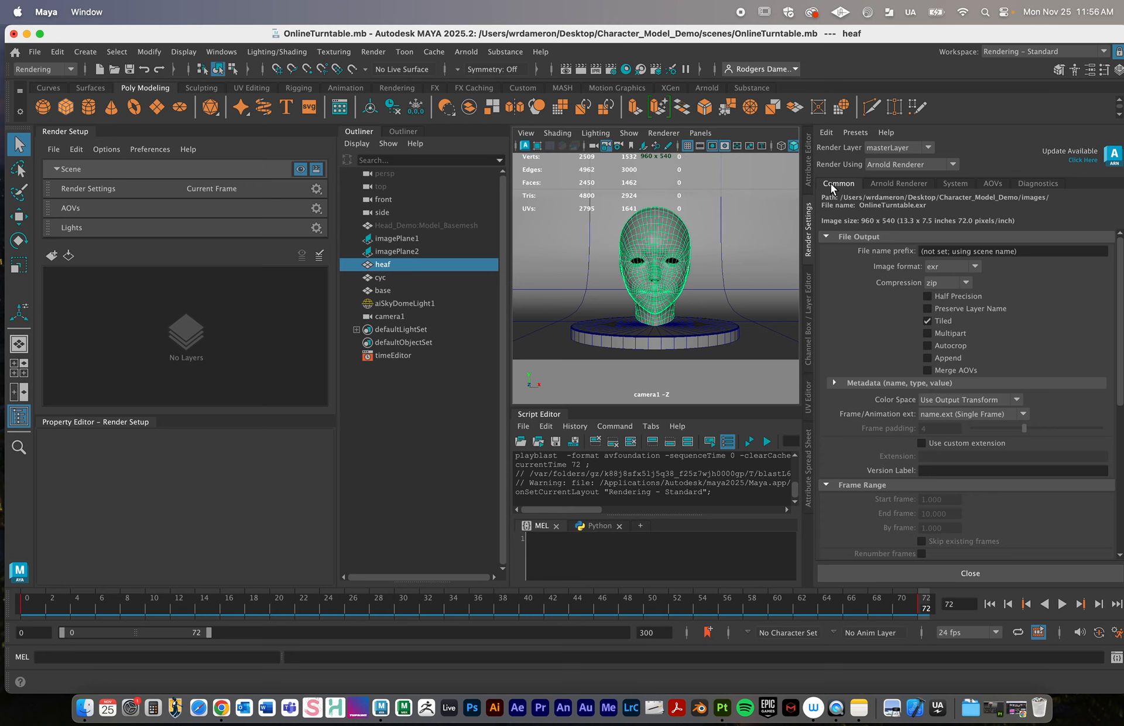
{"action": "scroll", "coordinate": [831, 184], "scroll_direction": "down", "scroll_amount": 4}
{"action": "left_click", "coordinate": [847, 183]}
{"action": "left_click_drag", "start_coordinate": [1119, 280], "coordinate": [1077, 233]}
{"action": "left_click", "coordinate": [902, 184]}
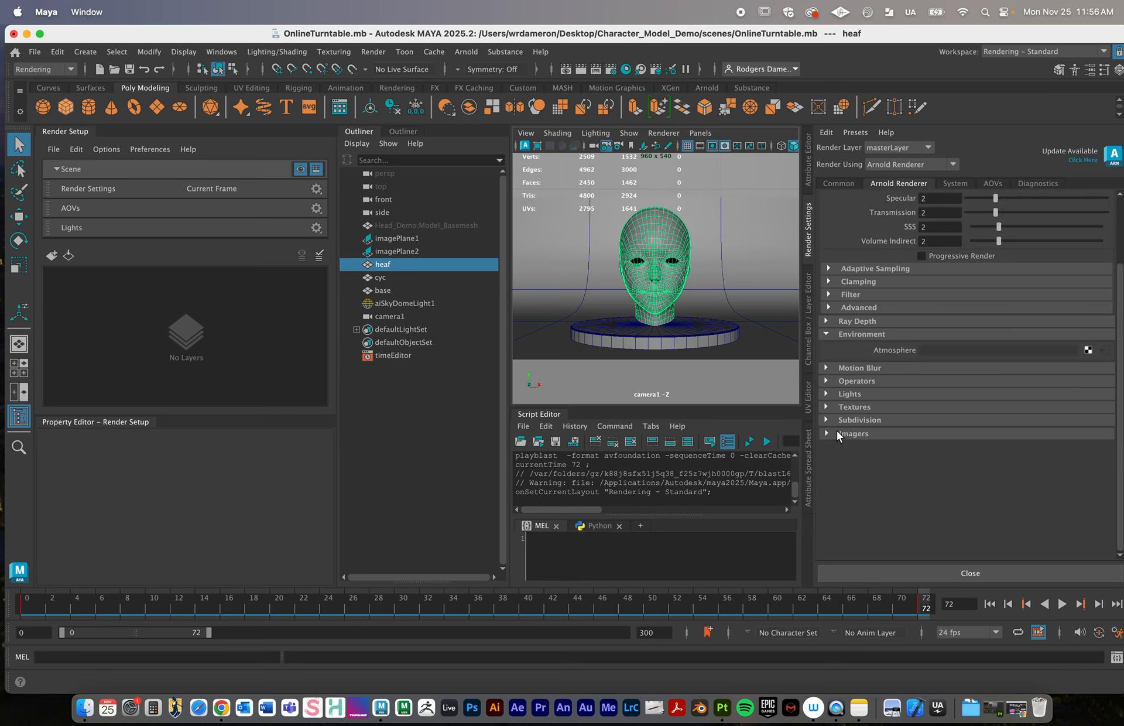
{"action": "left_click", "coordinate": [825, 434]}
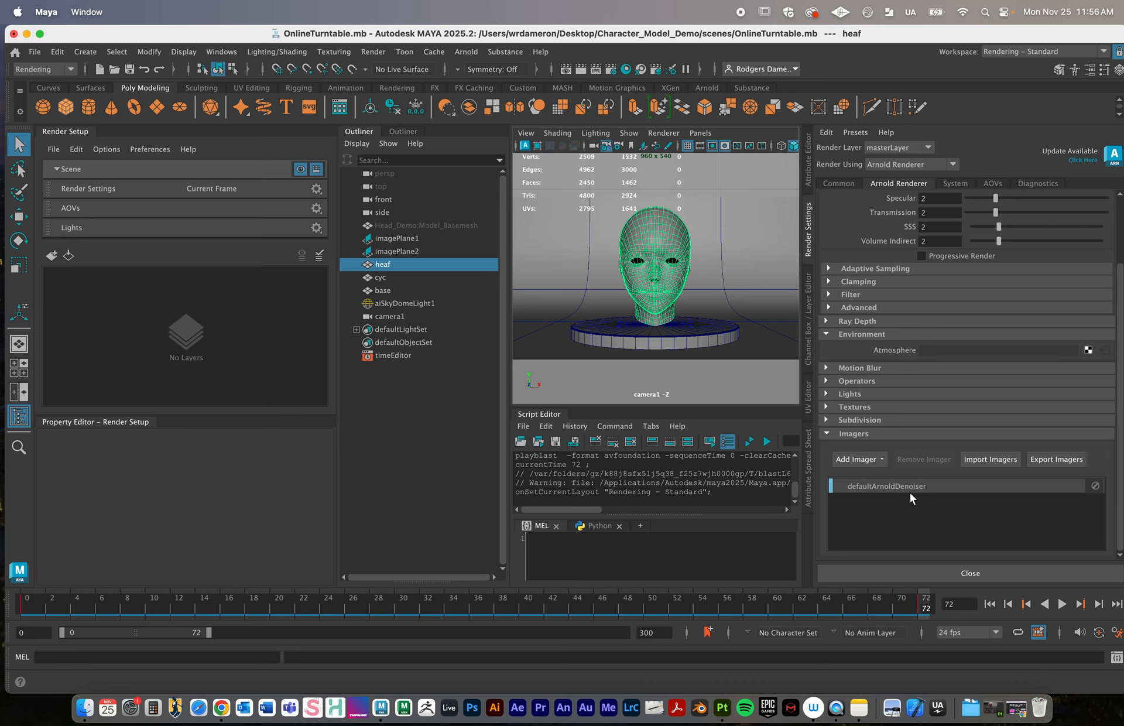
{"action": "left_click", "coordinate": [843, 183]}
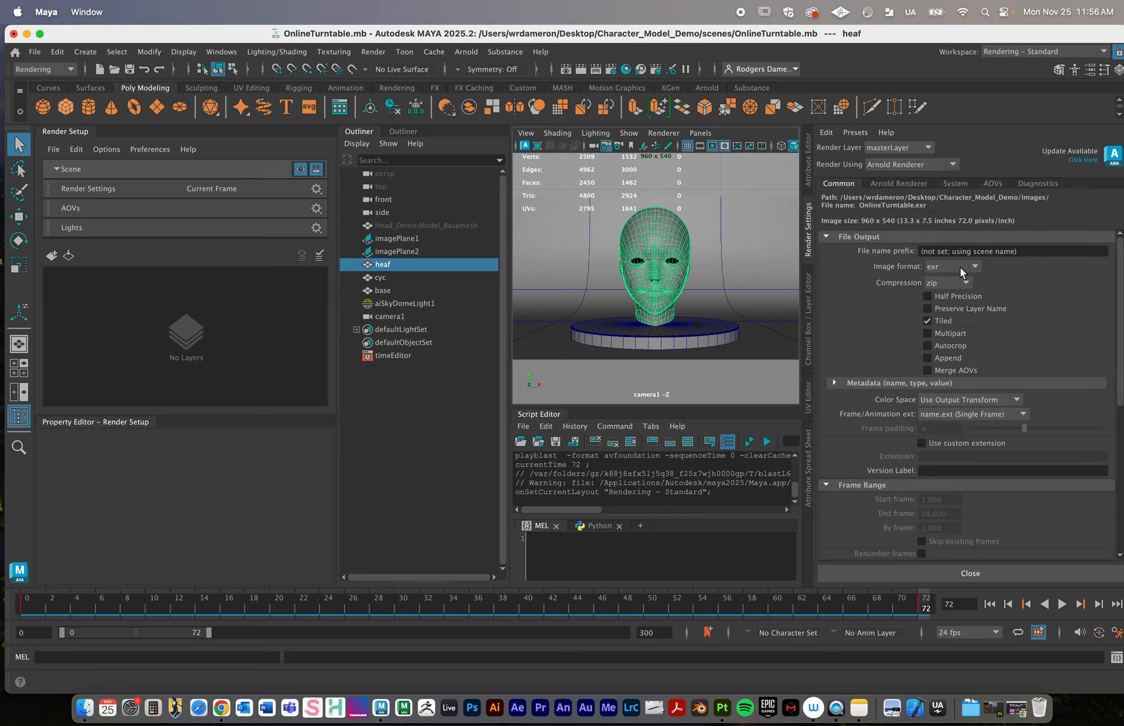
{"action": "mouse_move", "coordinate": [1119, 270]}
{"action": "left_mouse_down"}
{"action": "mouse_move", "coordinate": [1118, 318]}
{"action": "mouse_move", "coordinate": [1119, 246]}
{"action": "left_mouse_up"}
- Try png and jpeg as the image format for the rendered files
{"action": "left_click", "coordinate": [976, 267]}
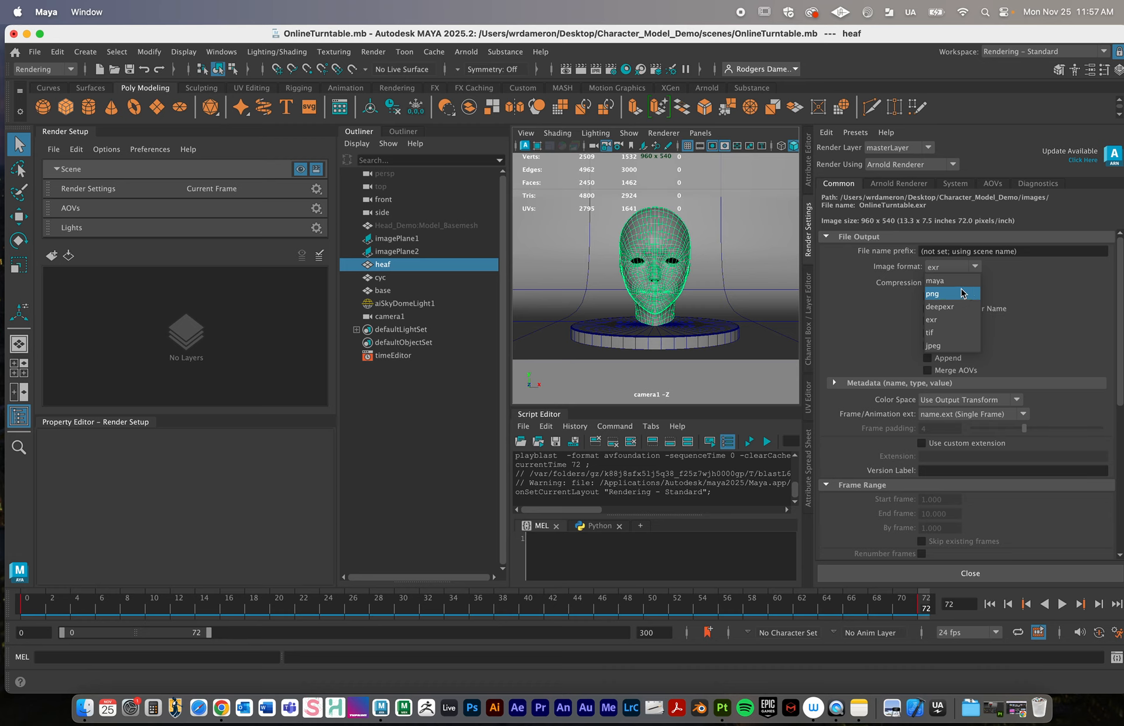
{"action": "left_click", "coordinate": [962, 294]}
{"action": "left_click", "coordinate": [970, 266]}
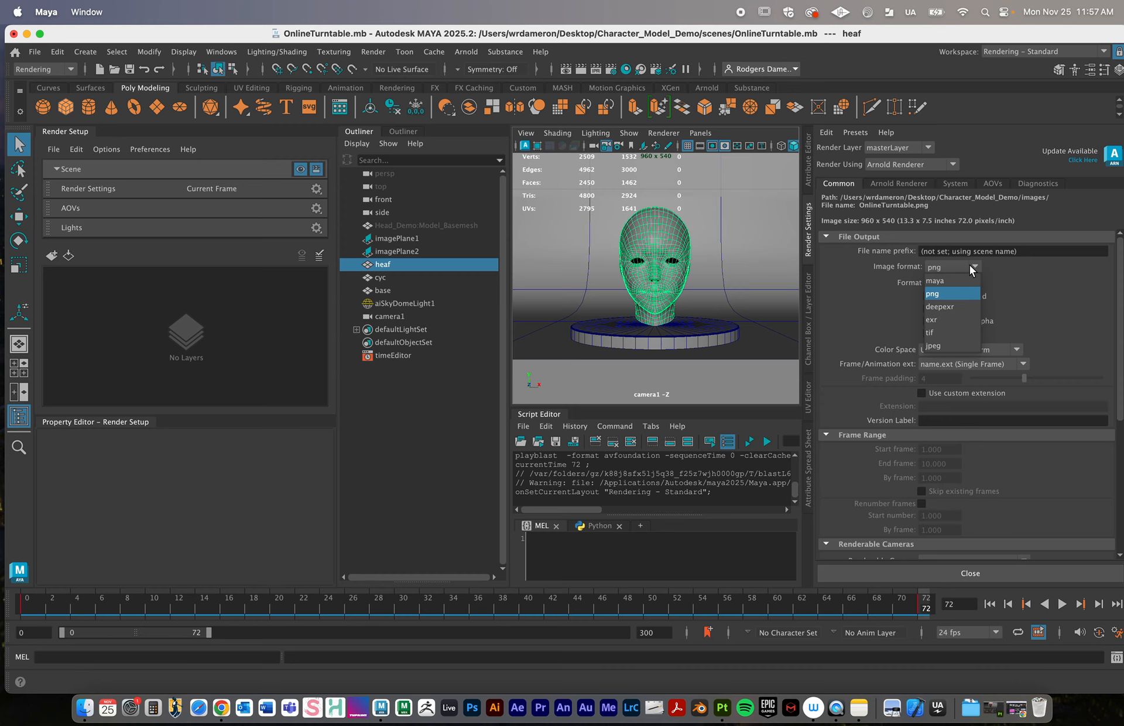
{"action": "left_click", "coordinate": [951, 341]}
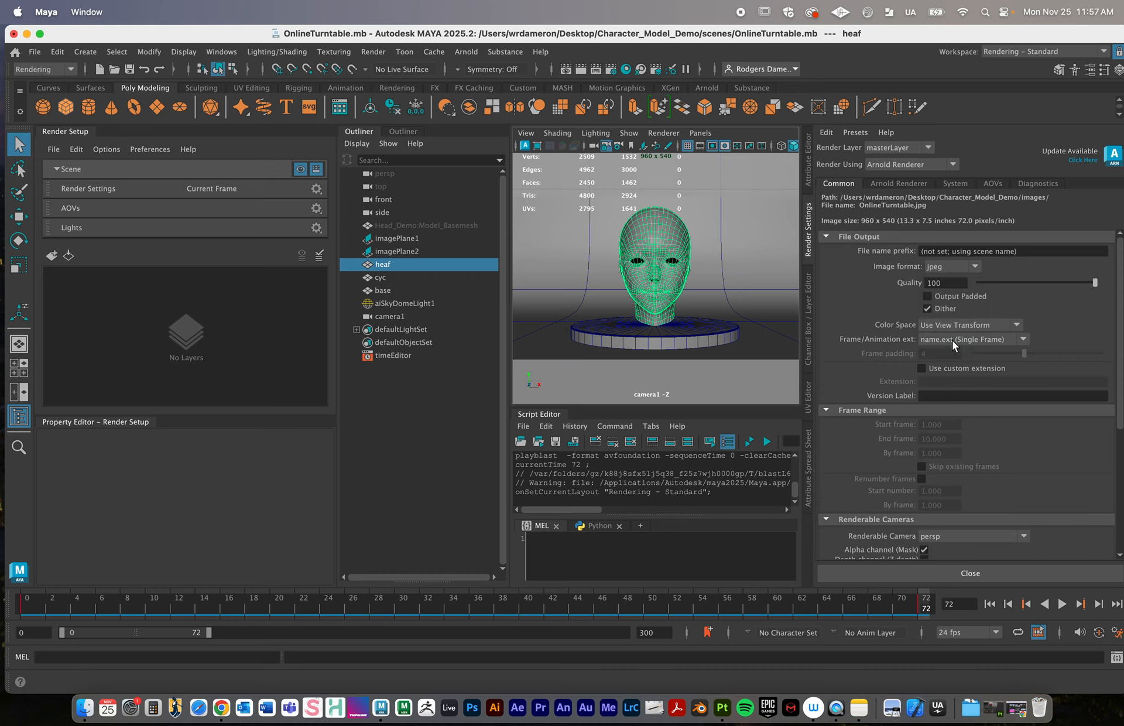
{"action": "left_click", "coordinate": [975, 265]}
{"action": "left_click", "coordinate": [952, 345]}
- Set the frame/animation extension to name.#.ext so the render outputs a numbered image sequence
{"action": "double_click", "coordinate": [1009, 251]}
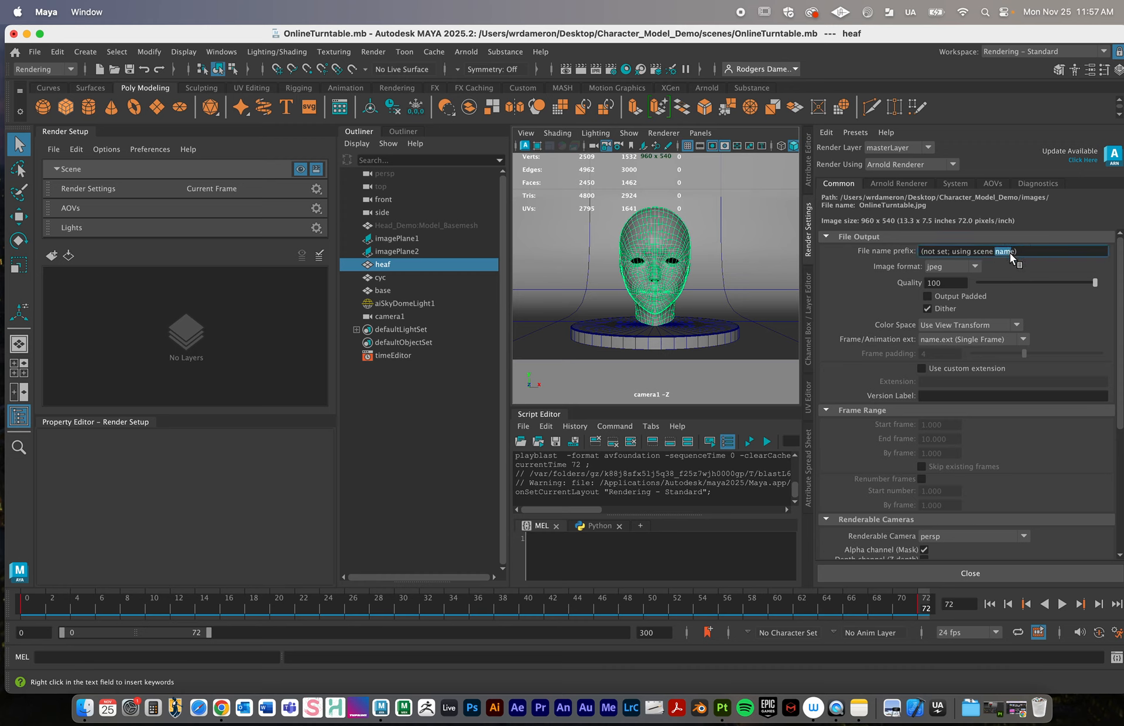
{"action": "triple_click", "coordinate": [1005, 252]}
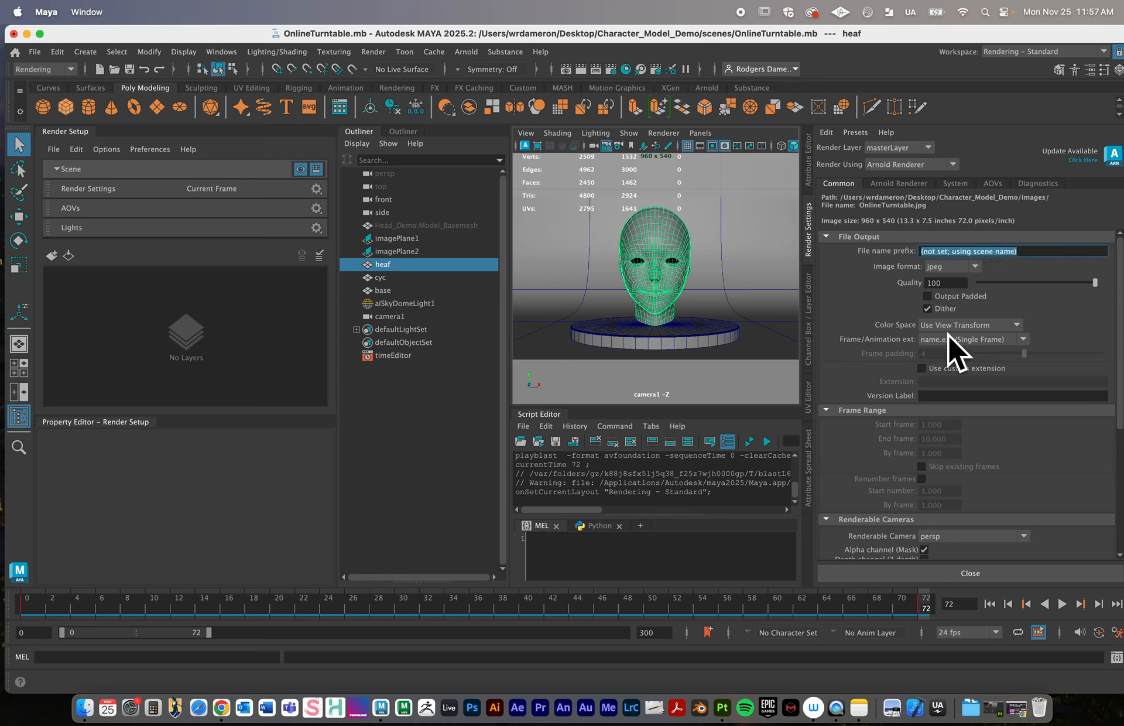
{"action": "left_click", "coordinate": [992, 339]}
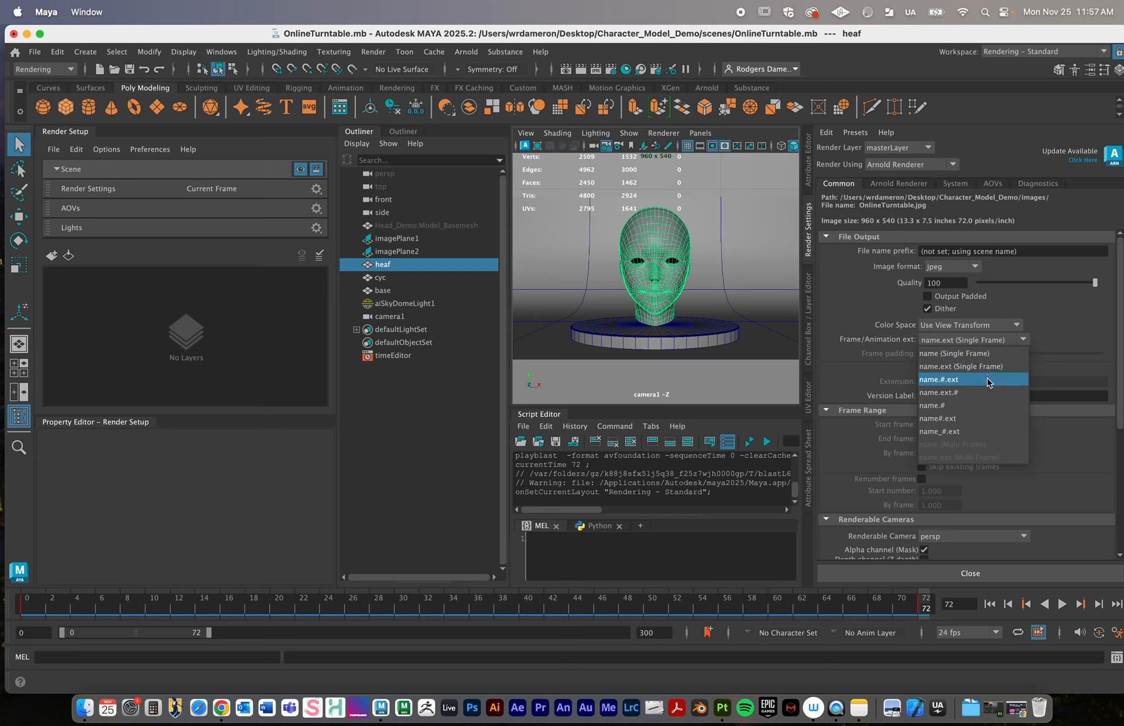
{"action": "left_click", "coordinate": [987, 379]}
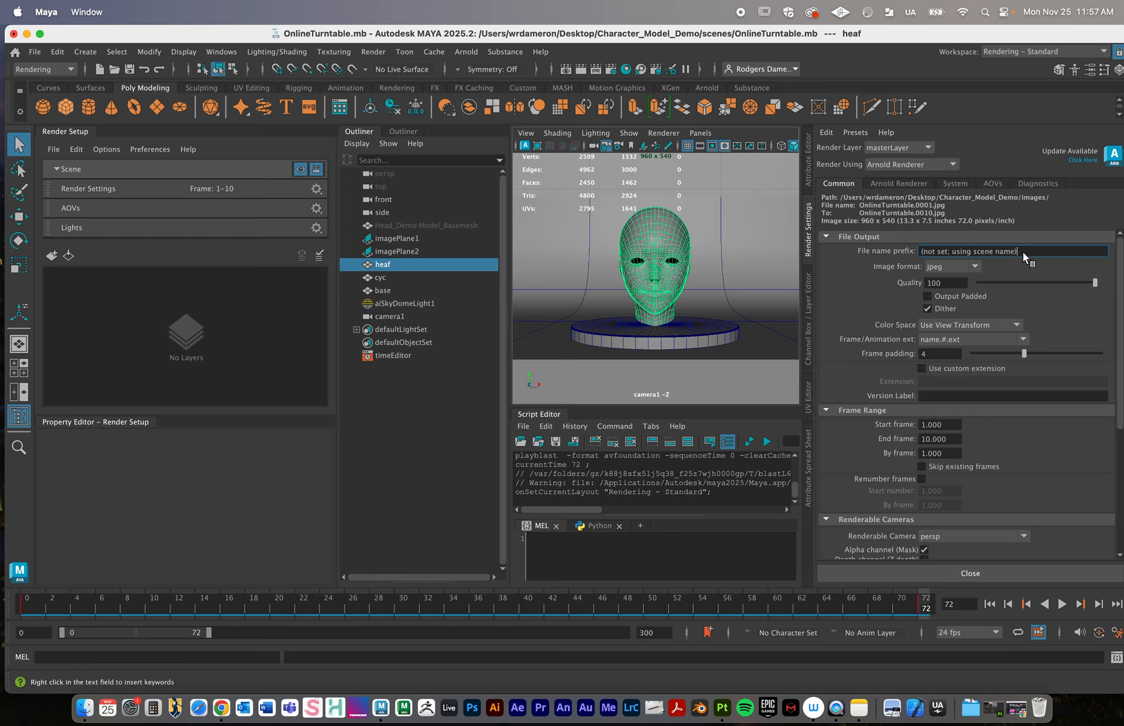
- Set the image format to png and the file name prefix to OnlineDemoi
{"action": "left_click_drag", "start_coordinate": [1023, 251], "coordinate": [903, 248]}
{"action": "left_click", "coordinate": [976, 266]}
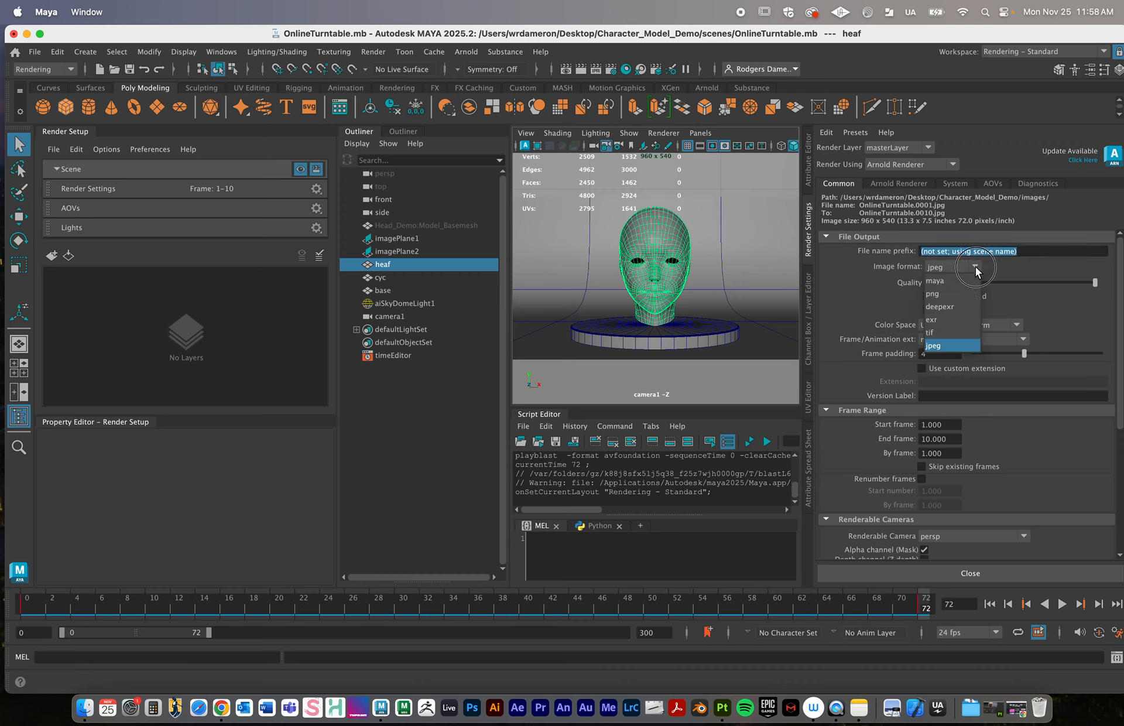
{"action": "left_click", "coordinate": [954, 294]}
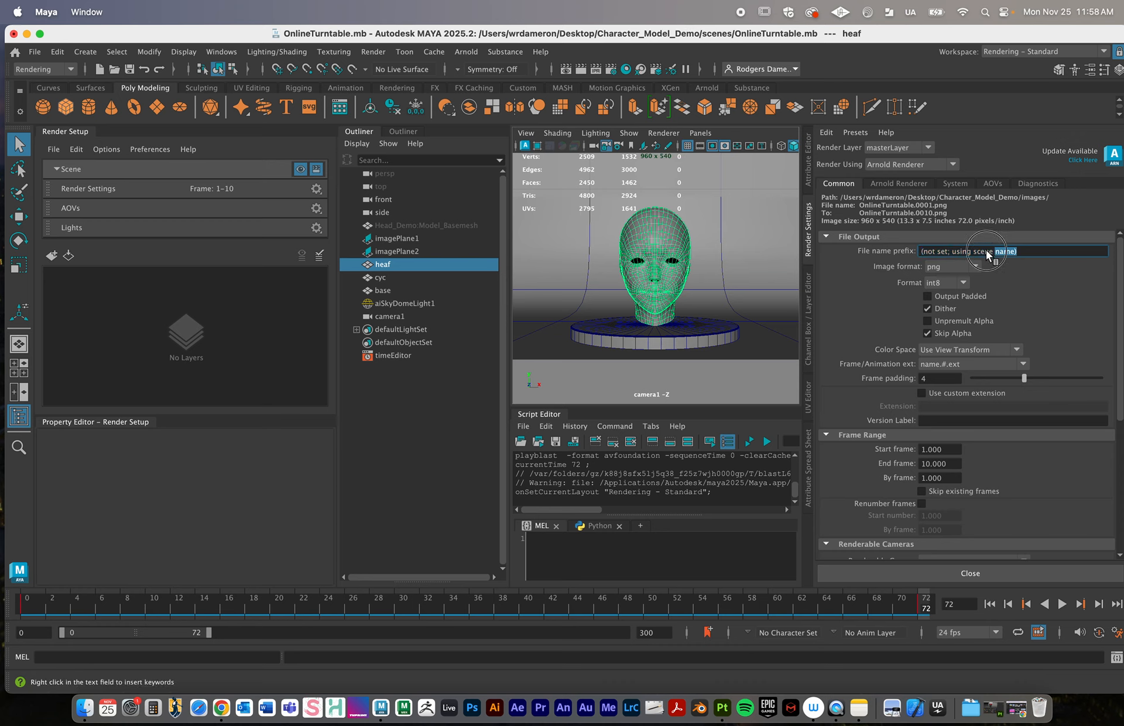
{"action": "type", "text": "On"}
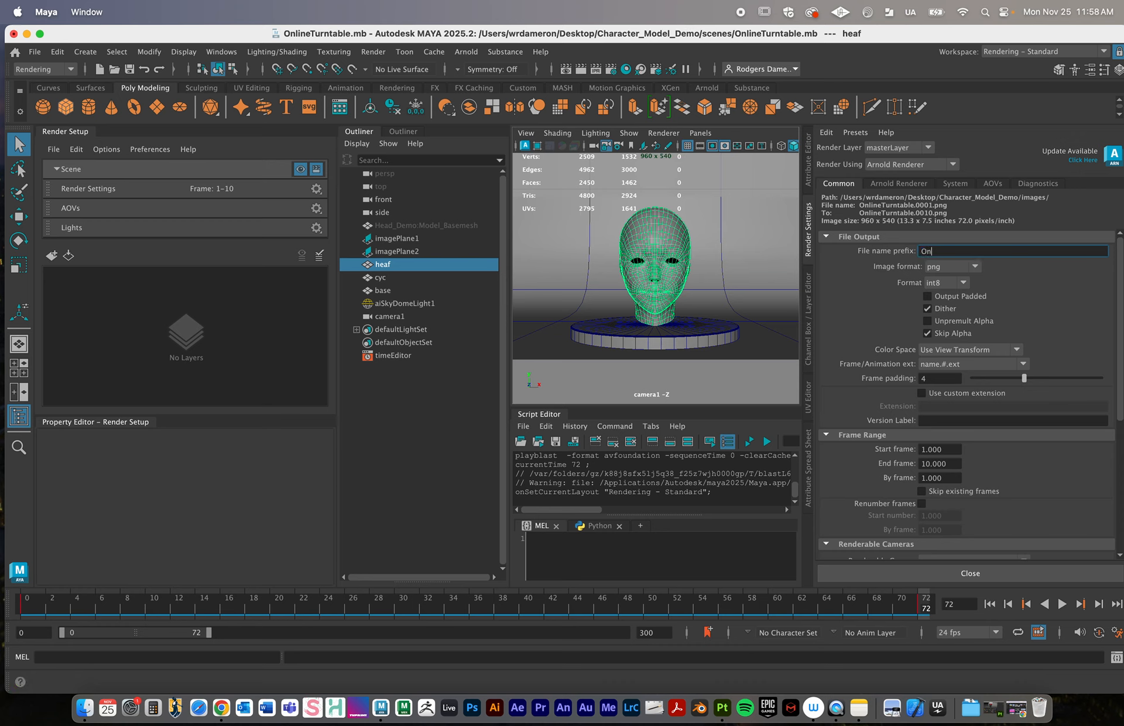
{"action": "type", "text": "lineDemoi"}
- Set the end frame of the render's frame range to 72
{"action": "left_click_drag", "start_coordinate": [1118, 303], "coordinate": [1117, 355]}
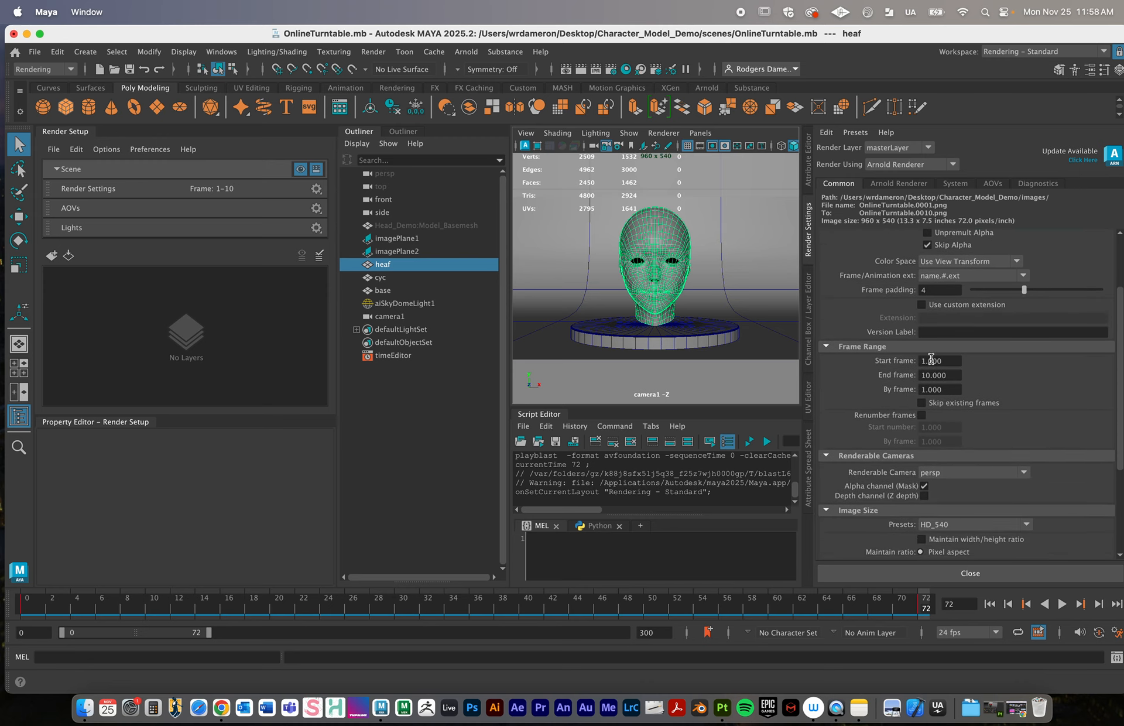
{"action": "left_click_drag", "start_coordinate": [954, 375], "coordinate": [906, 375]}
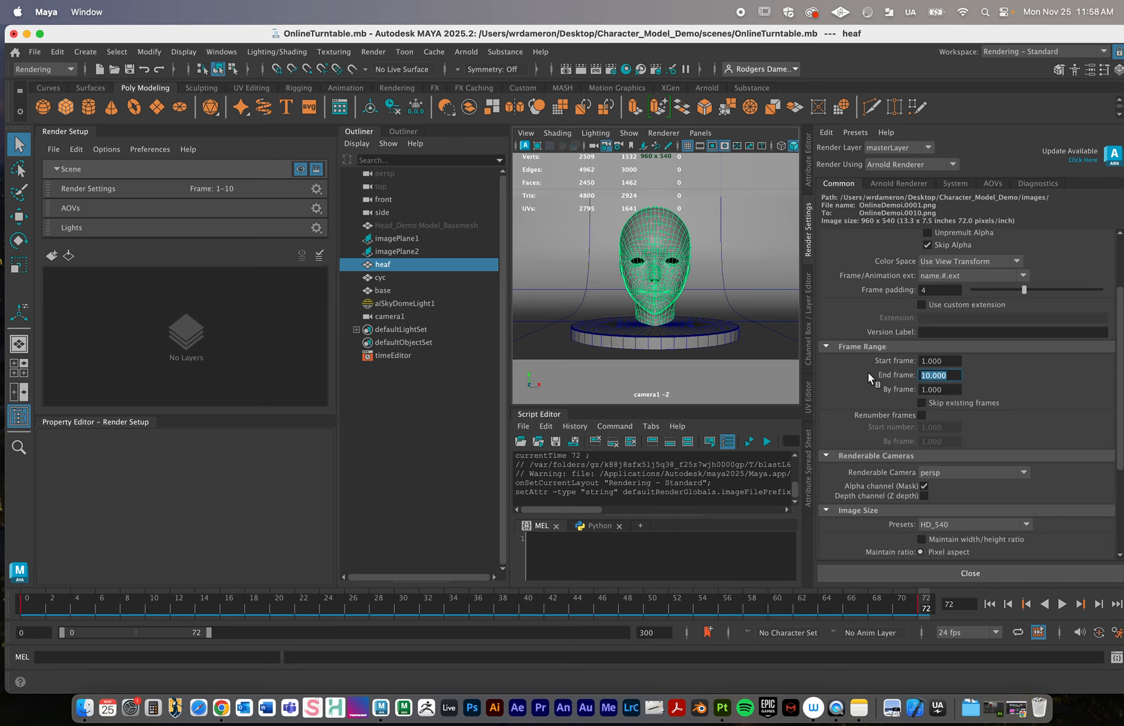
{"action": "type", "text": "72"}
{"action": "key", "text": "Return"}
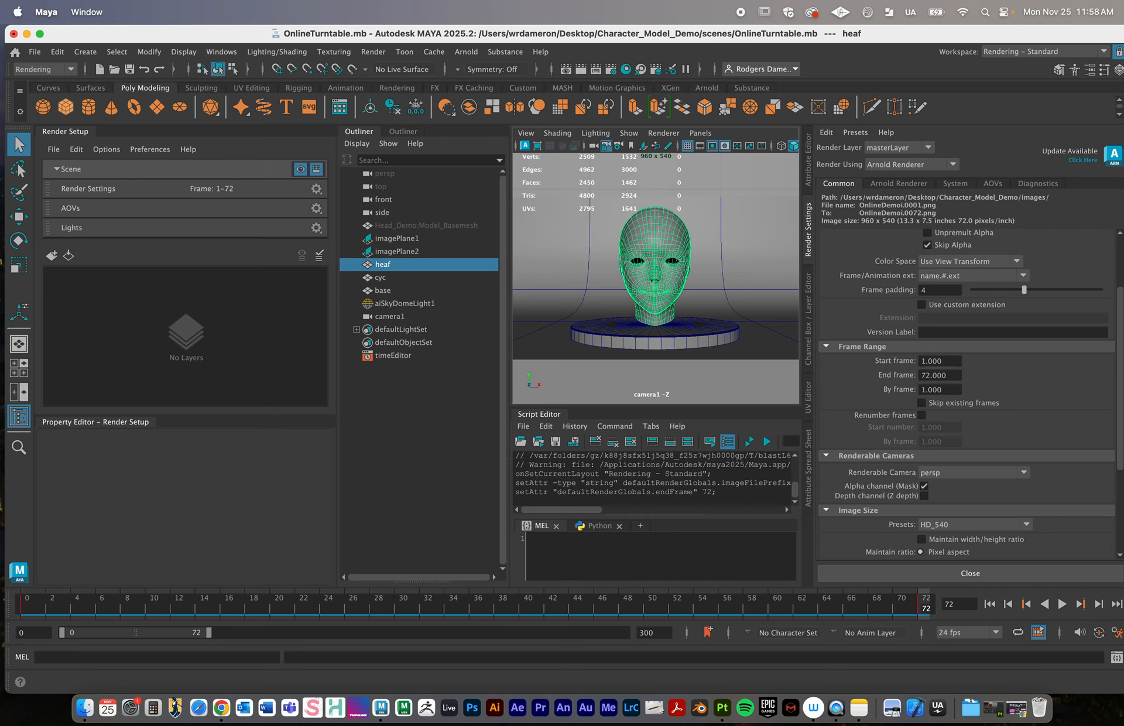
- Set the renderable camera to camera1
{"action": "scroll", "coordinate": [1113, 416], "scroll_direction": "down", "scroll_amount": 3}
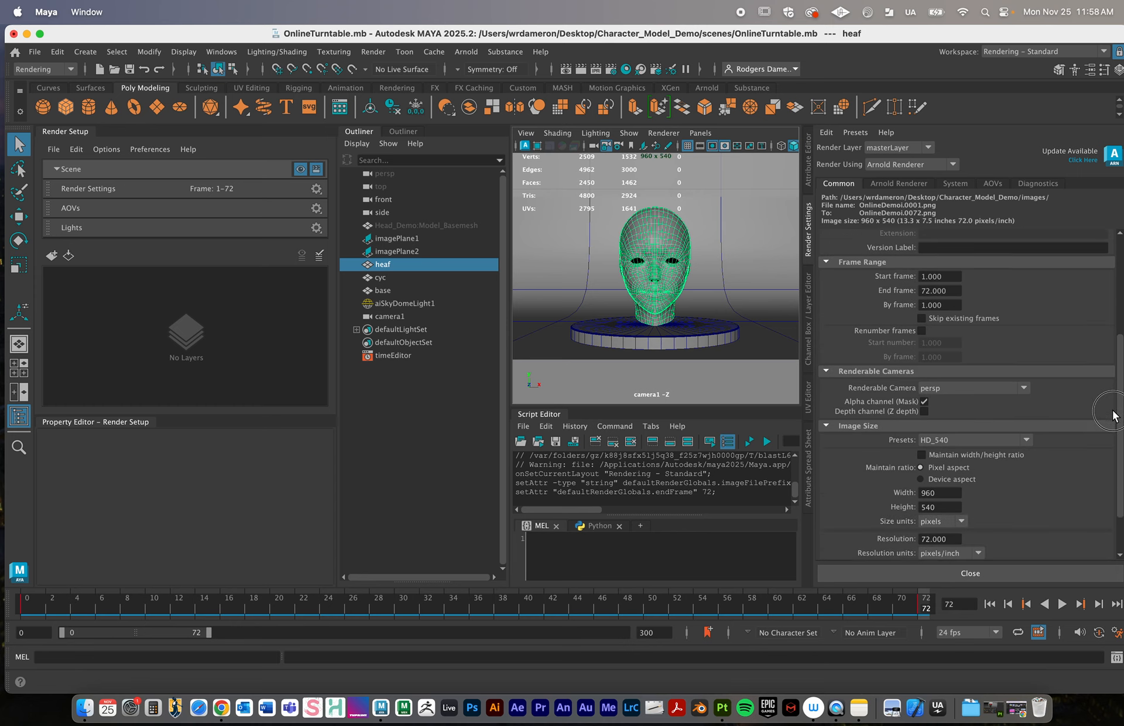
{"action": "scroll", "coordinate": [1112, 415], "scroll_direction": "down", "scroll_amount": 1}
{"action": "left_click", "coordinate": [1010, 363]}
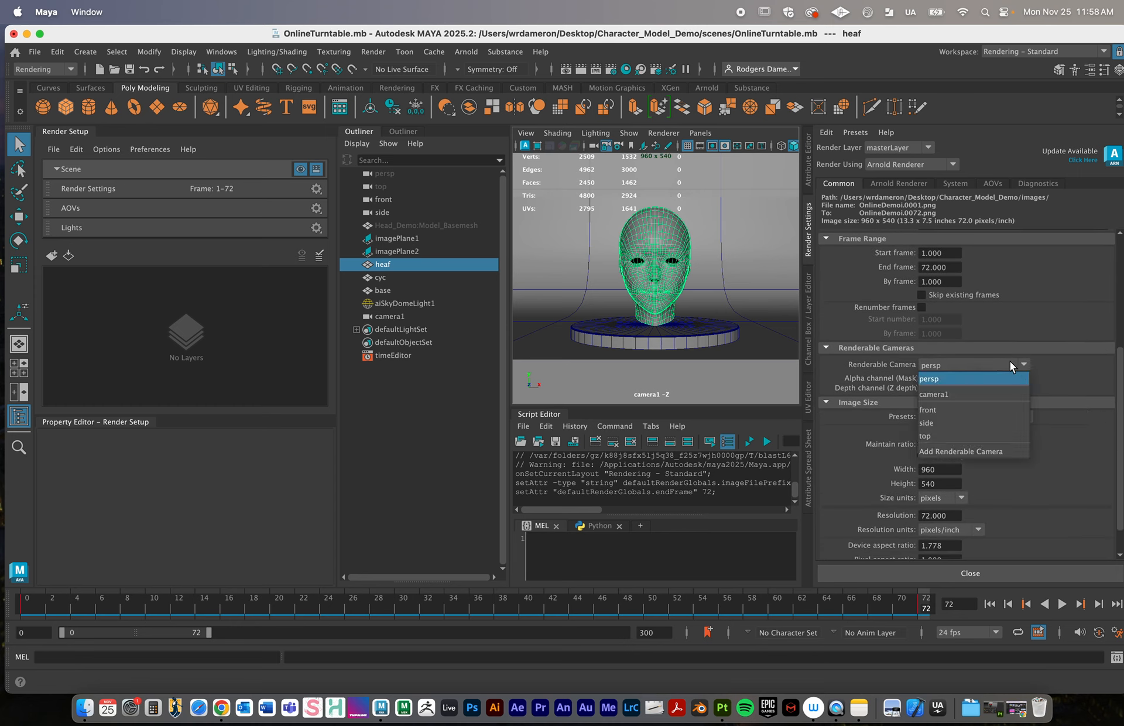
{"action": "left_click", "coordinate": [1000, 394]}
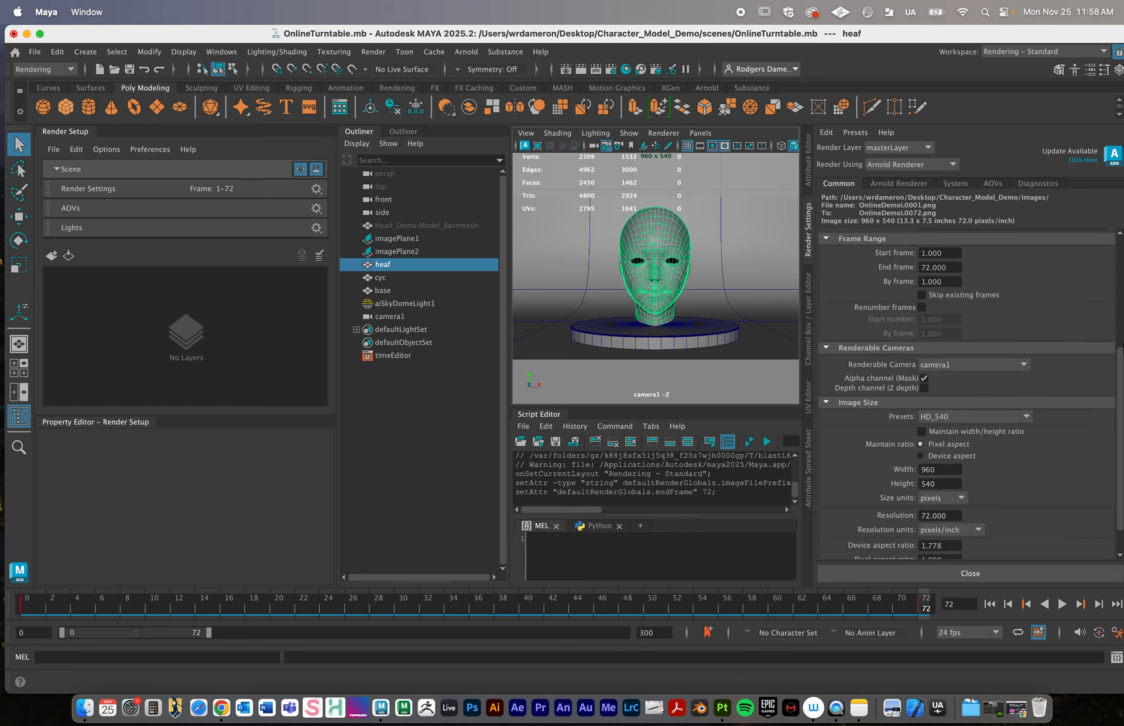
- Set the image size to the HD_1080 preset
{"action": "scroll", "coordinate": [1118, 369], "scroll_direction": "down", "scroll_amount": 2}
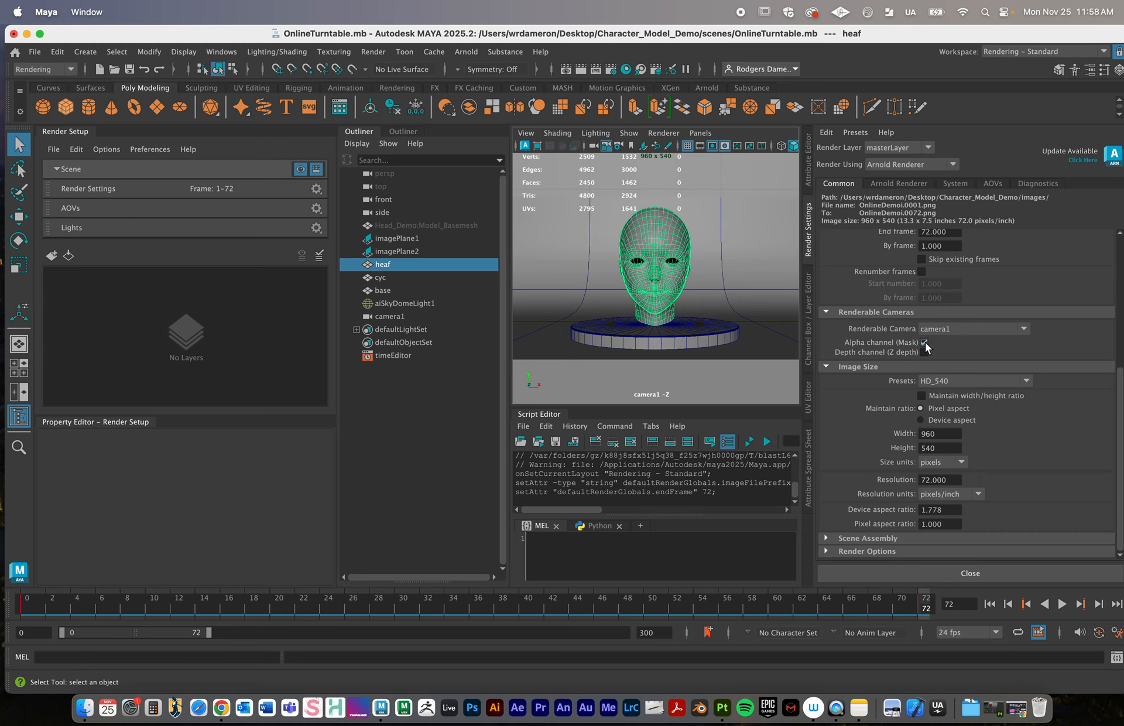
{"action": "left_click", "coordinate": [958, 381]}
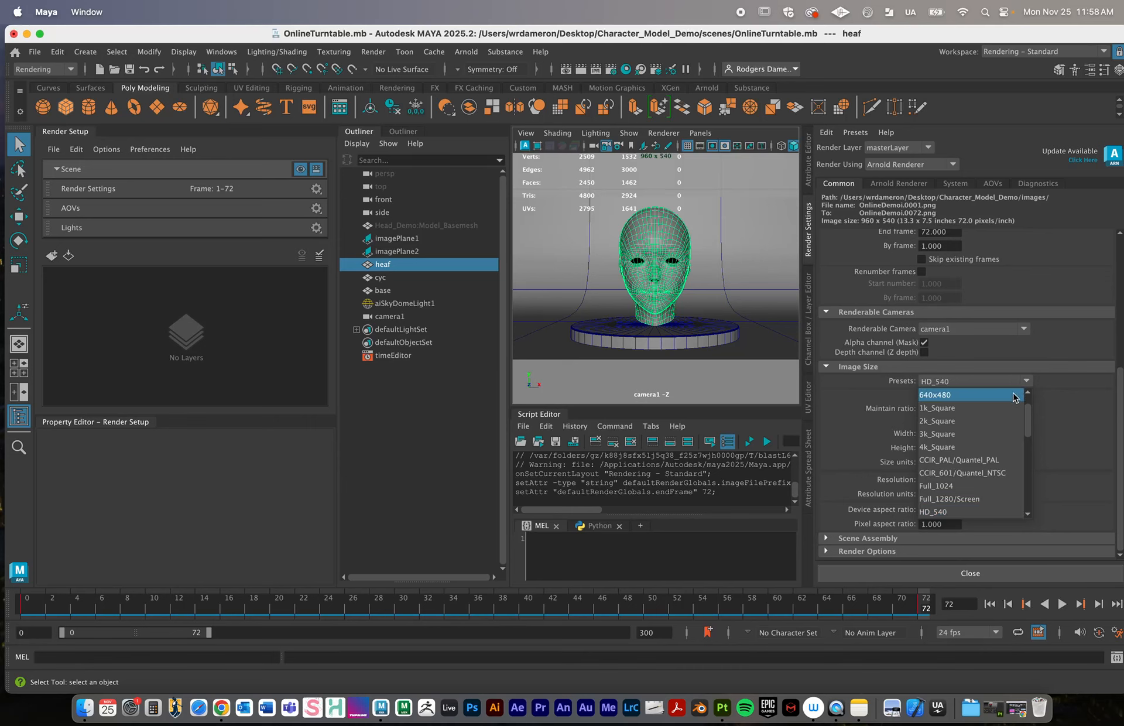
{"action": "left_click", "coordinate": [1115, 393]}
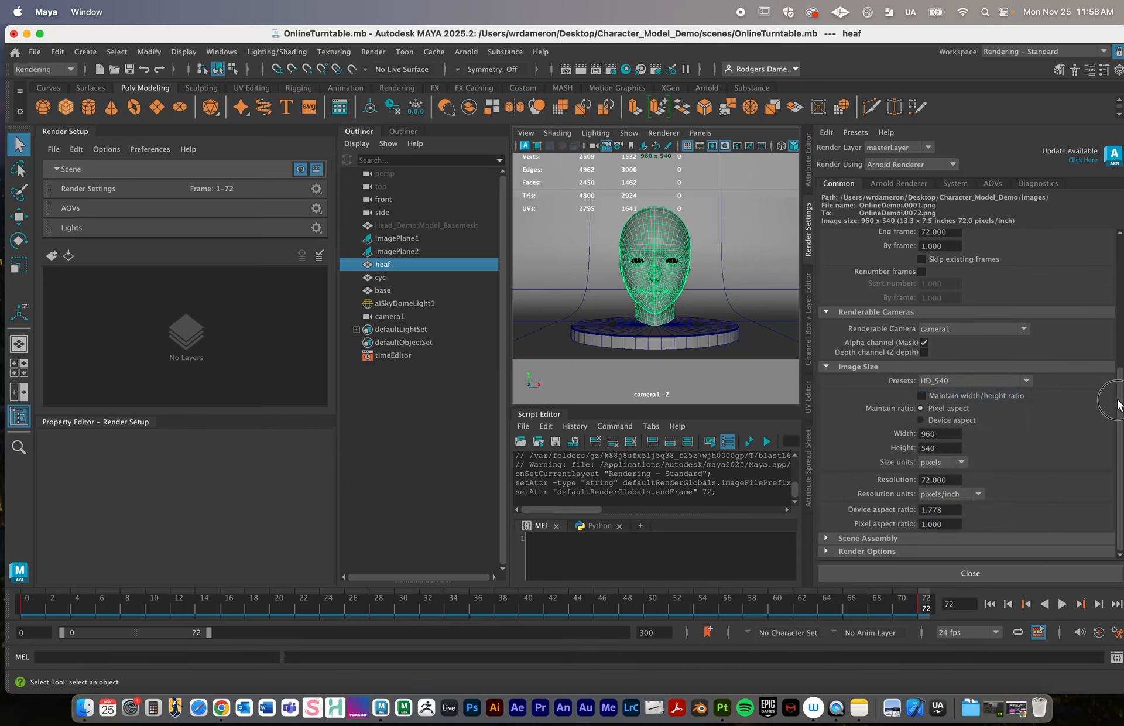
{"action": "left_click", "coordinate": [1020, 381]}
{"action": "left_click_drag", "start_coordinate": [1028, 423], "coordinate": [1026, 445]}
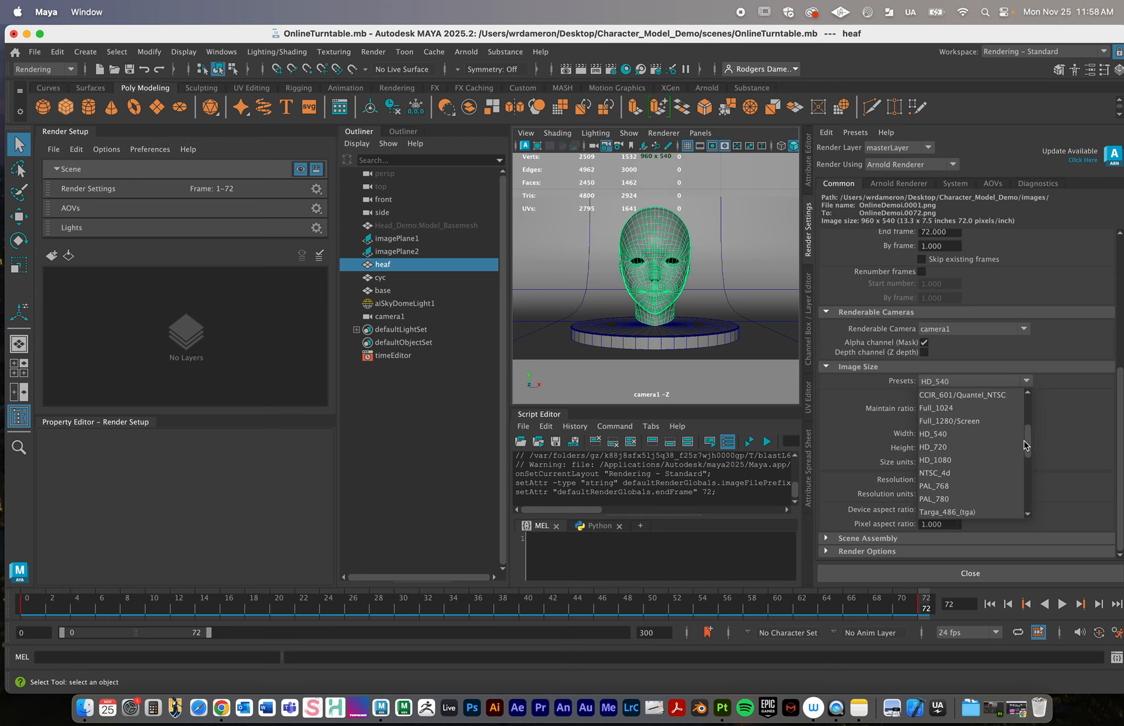
{"action": "left_click", "coordinate": [959, 462]}
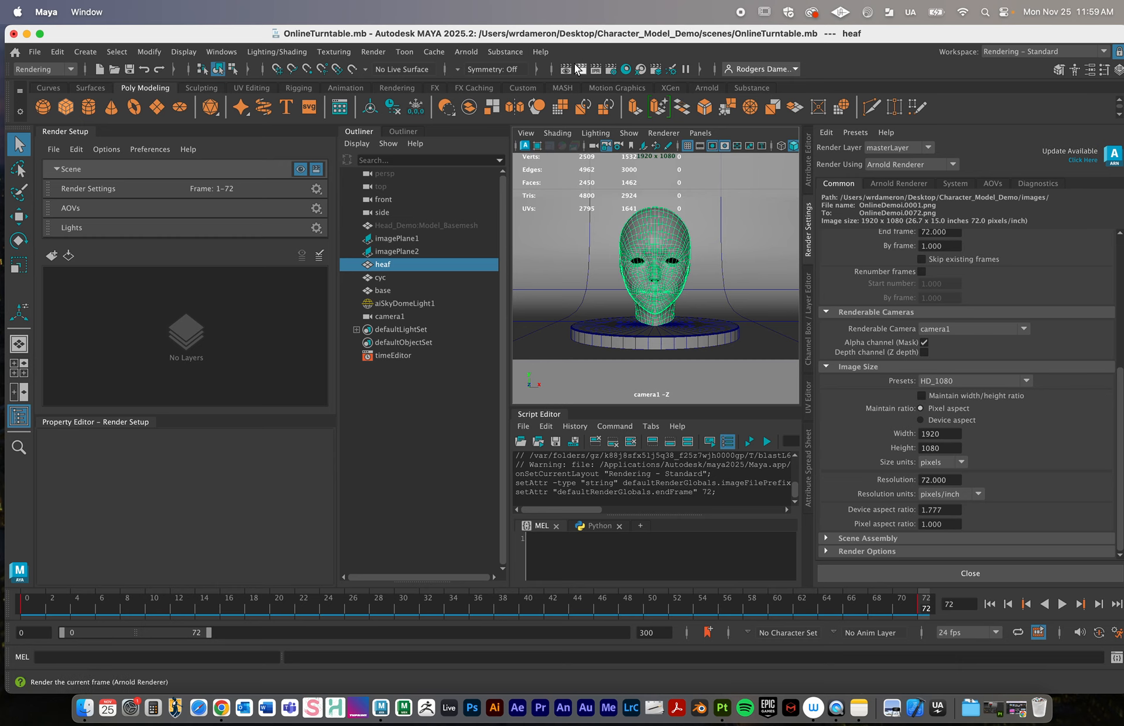
- Render a test of the current frame from camera1 in the Arnold RenderView and turn off 3D Manipulation
{"action": "left_click", "coordinate": [458, 52]}
{"action": "left_click", "coordinate": [469, 65]}
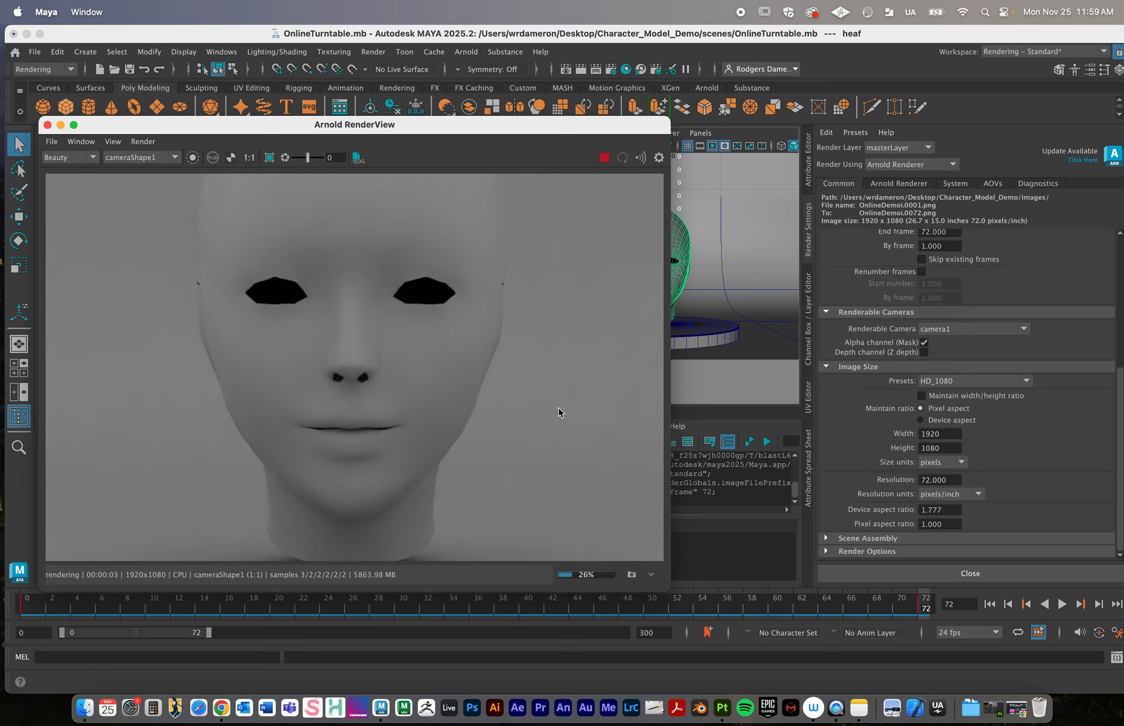
{"action": "left_click", "coordinate": [651, 574]}
{"action": "left_click", "coordinate": [651, 575]}
{"action": "left_click", "coordinate": [82, 141]}
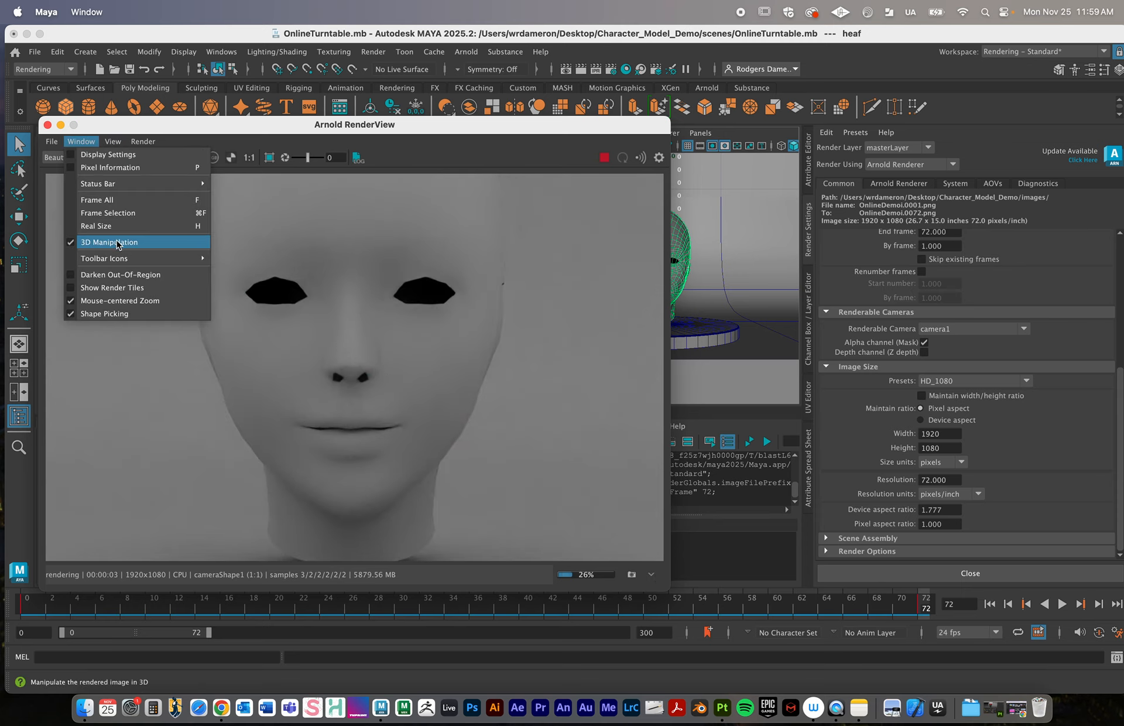
{"action": "left_click", "coordinate": [110, 242]}
- Examine the full frame of the test render to check the head and base composition, and close the render view
{"action": "right_click_drag", "start_coordinate": [438, 300], "coordinate": [54, 311], "text": "alt"}
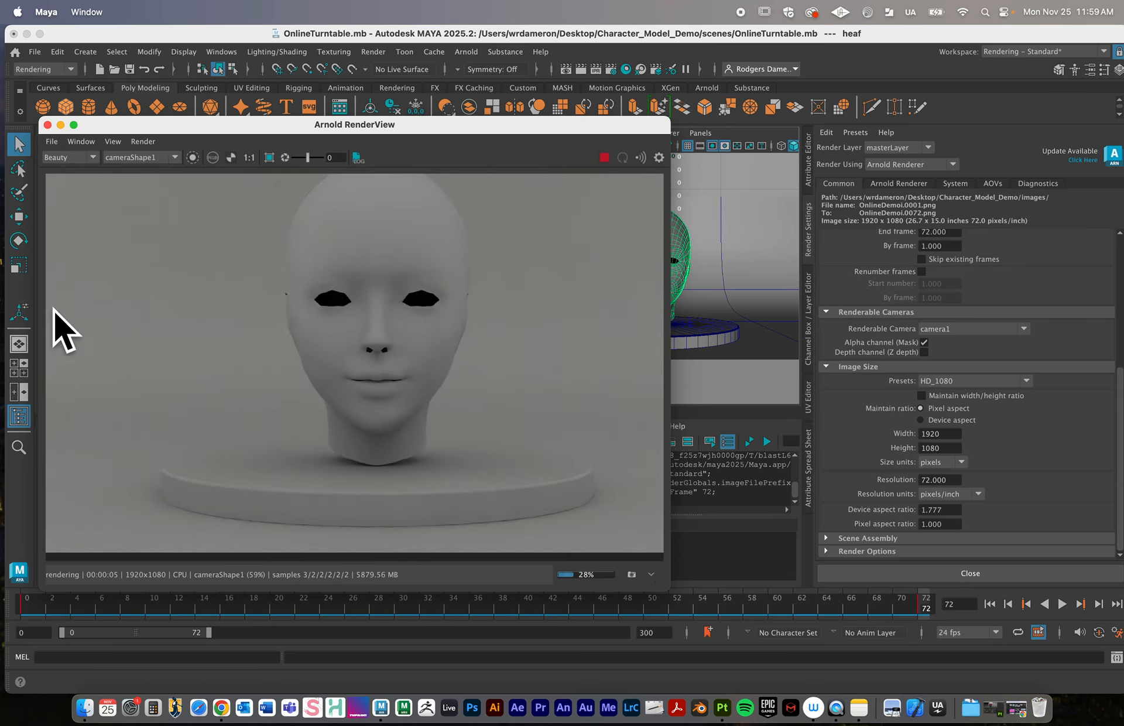
{"action": "right_click_drag", "start_coordinate": [439, 325], "coordinate": [246, 305], "text": "alt"}
{"action": "middle_click_drag", "start_coordinate": [380, 299], "coordinate": [355, 310], "text": "alt"}
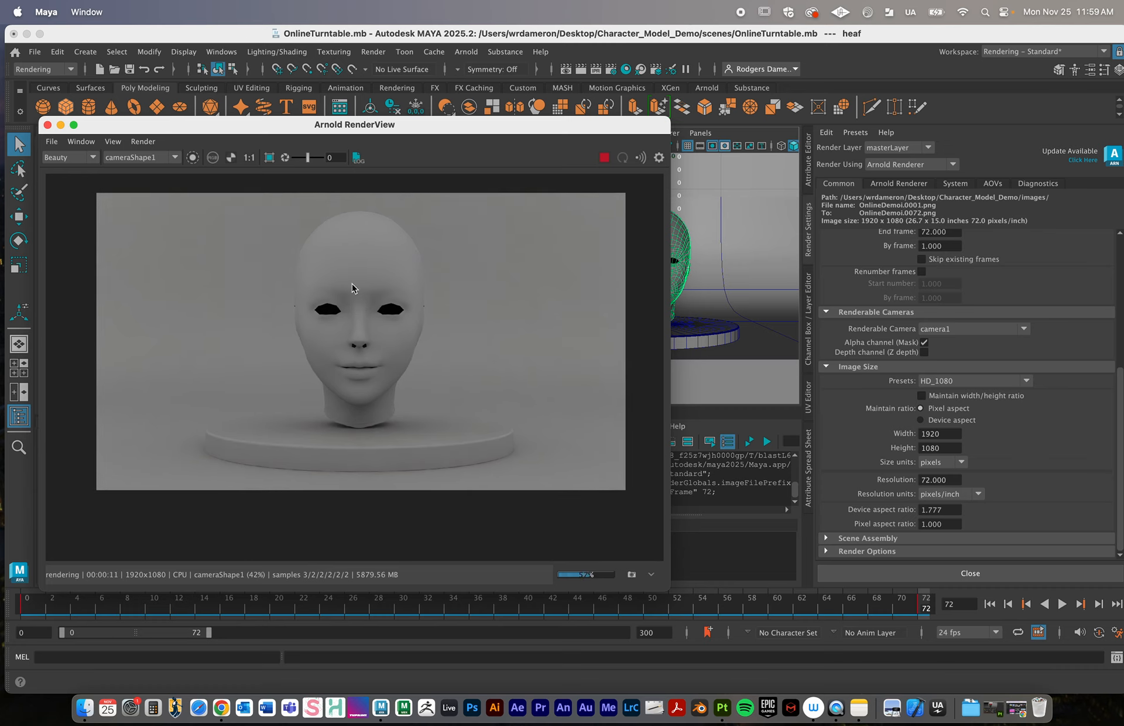
{"action": "left_click", "coordinate": [47, 125]}
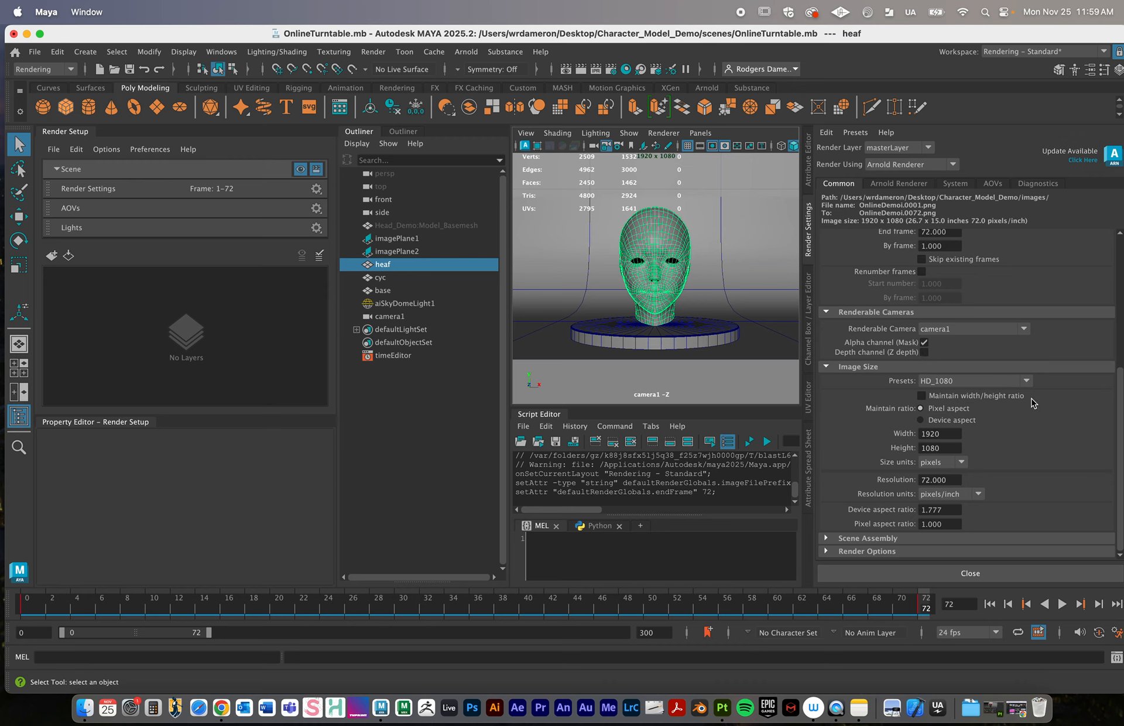
- Start an Arnold batch render of the turntable sequence through the batch render options
{"action": "left_click", "coordinate": [366, 53]}
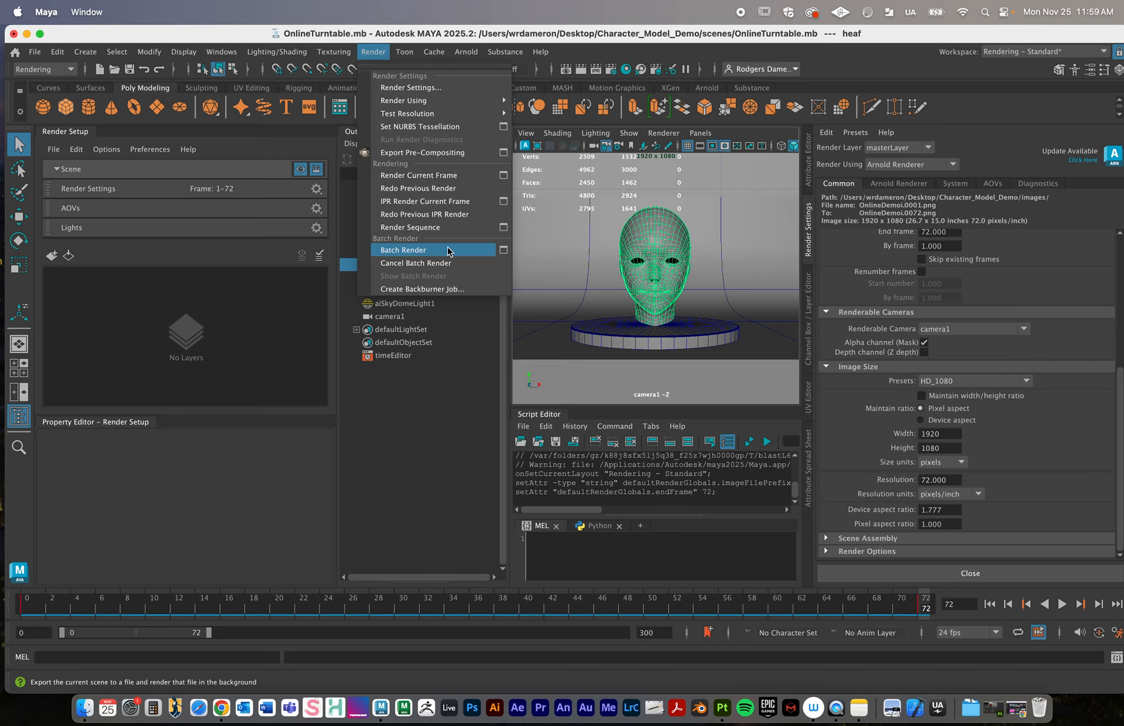
{"action": "left_click", "coordinate": [503, 250]}
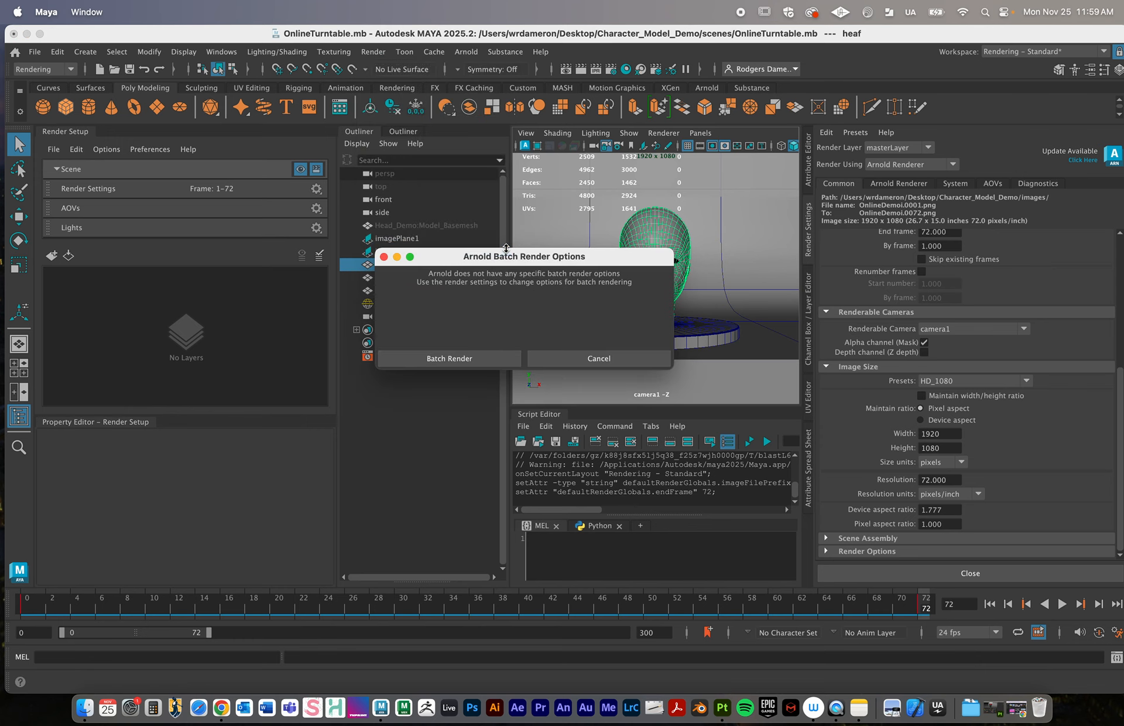
{"action": "left_click_drag", "start_coordinate": [515, 255], "coordinate": [432, 256]}
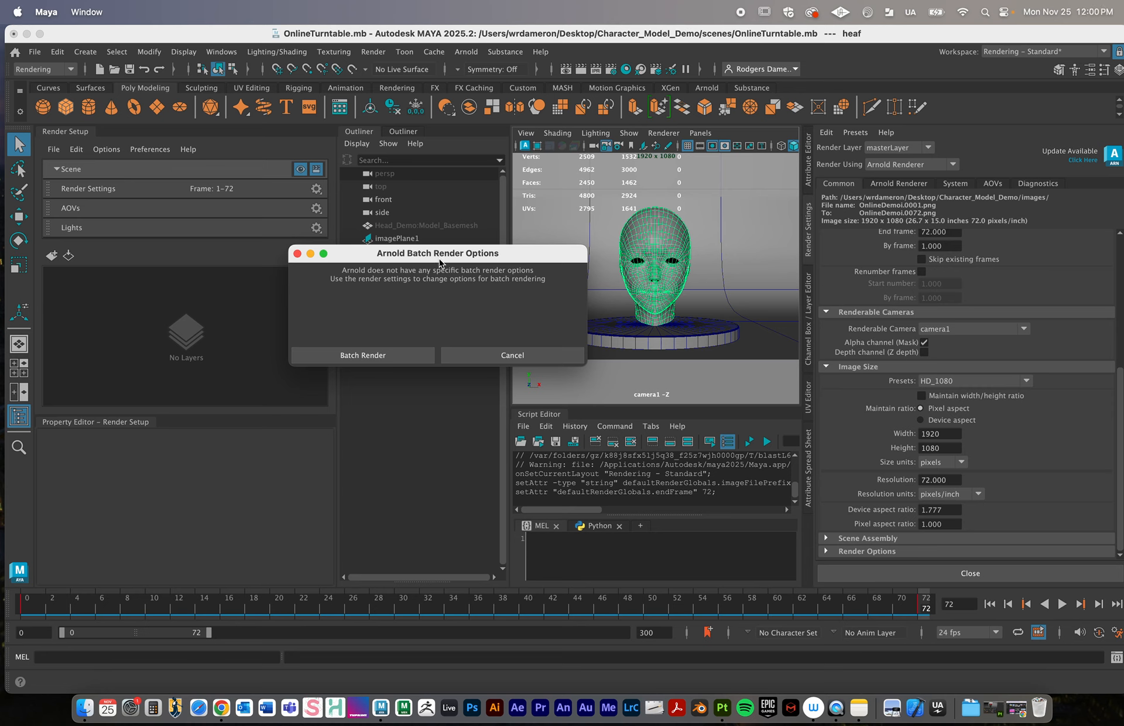
{"action": "left_click", "coordinate": [395, 355]}
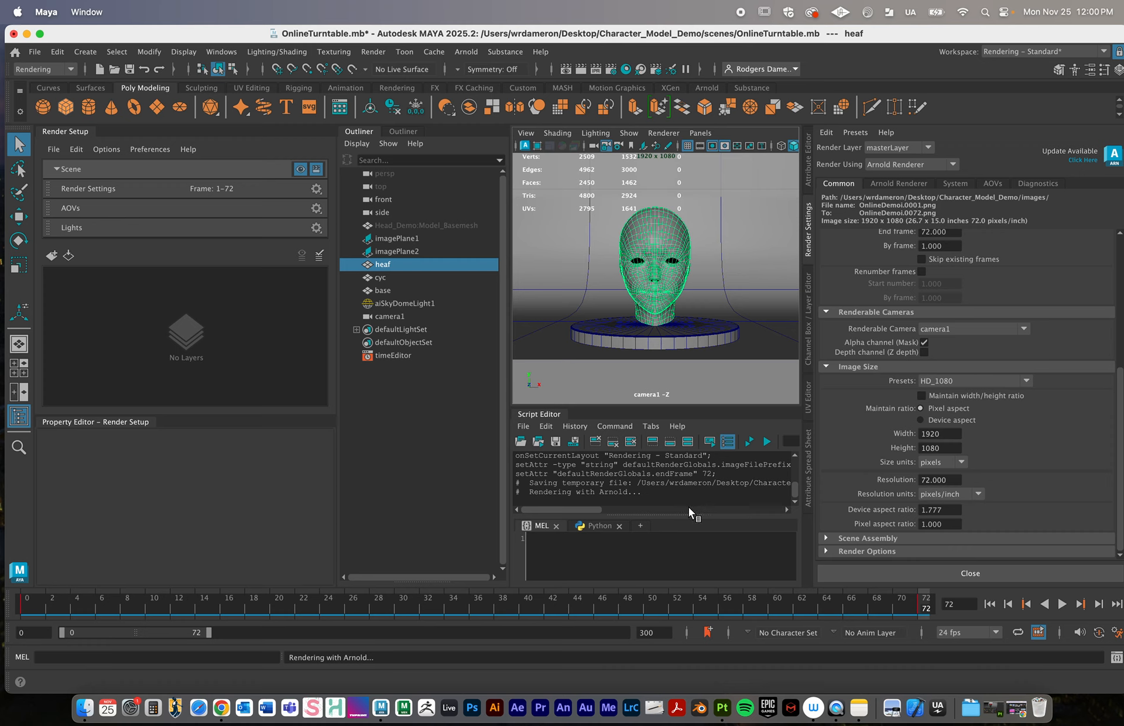
- Widen the viewport and Script Editor area and check the batch render's progress messages
{"action": "left_click_drag", "start_coordinate": [796, 488], "coordinate": [796, 490]}
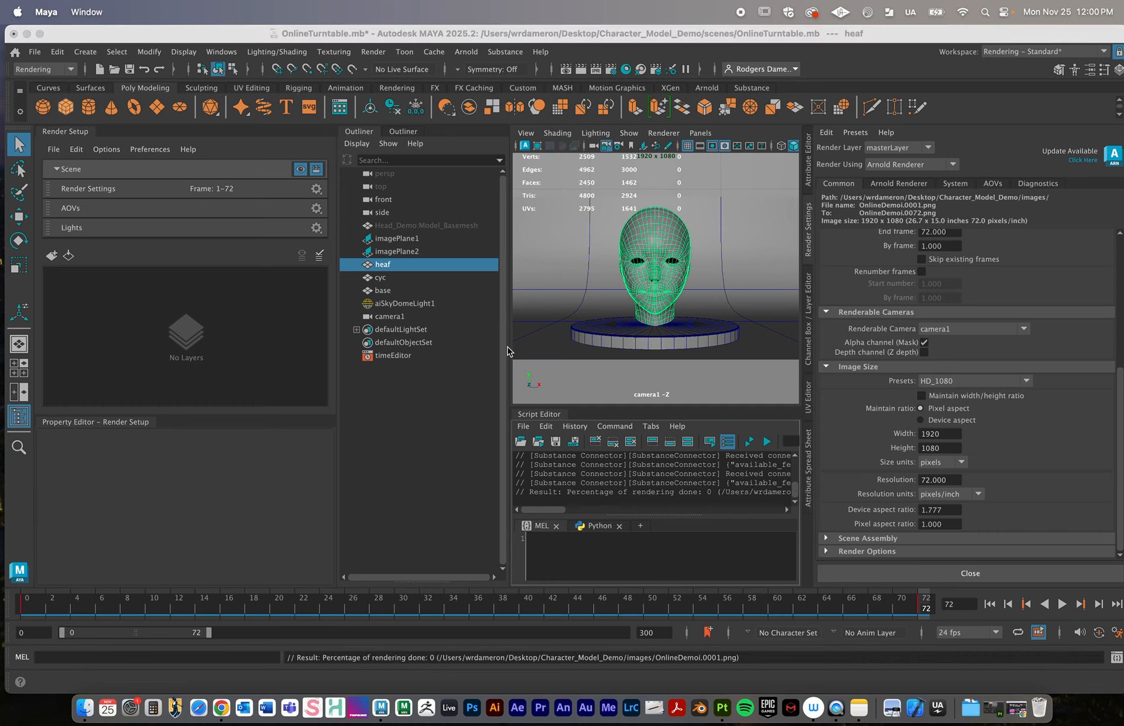
{"action": "left_click_drag", "start_coordinate": [556, 510], "coordinate": [568, 510]}
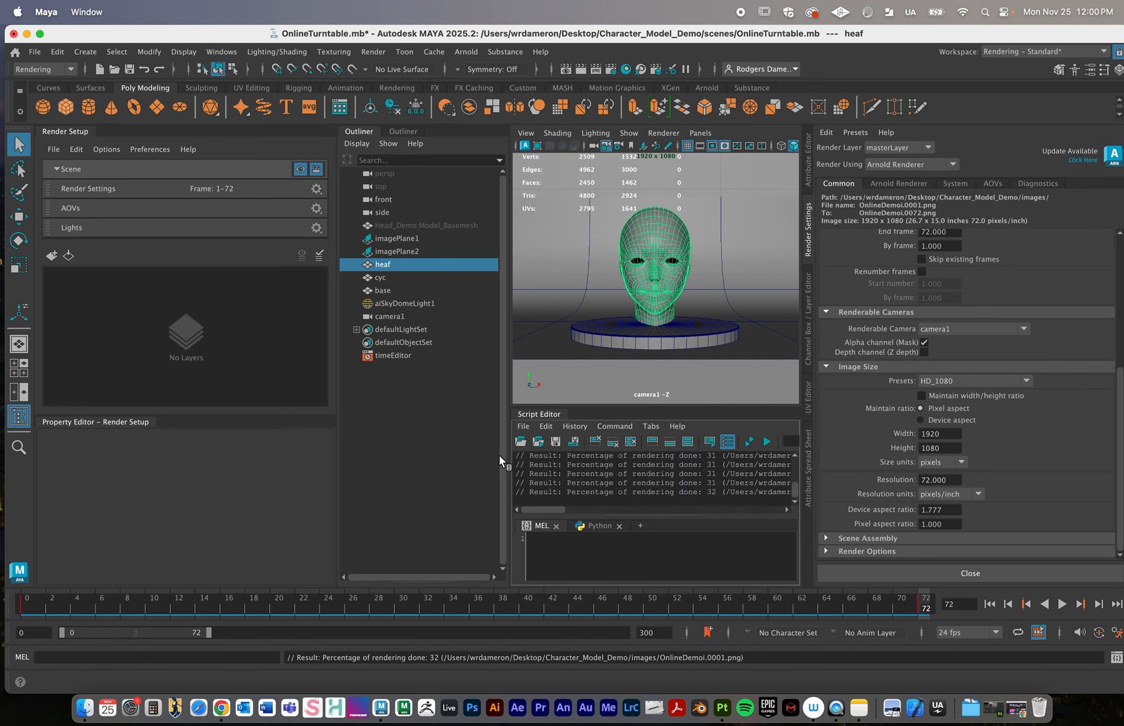
{"action": "left_click_drag", "start_coordinate": [509, 452], "coordinate": [437, 452]}
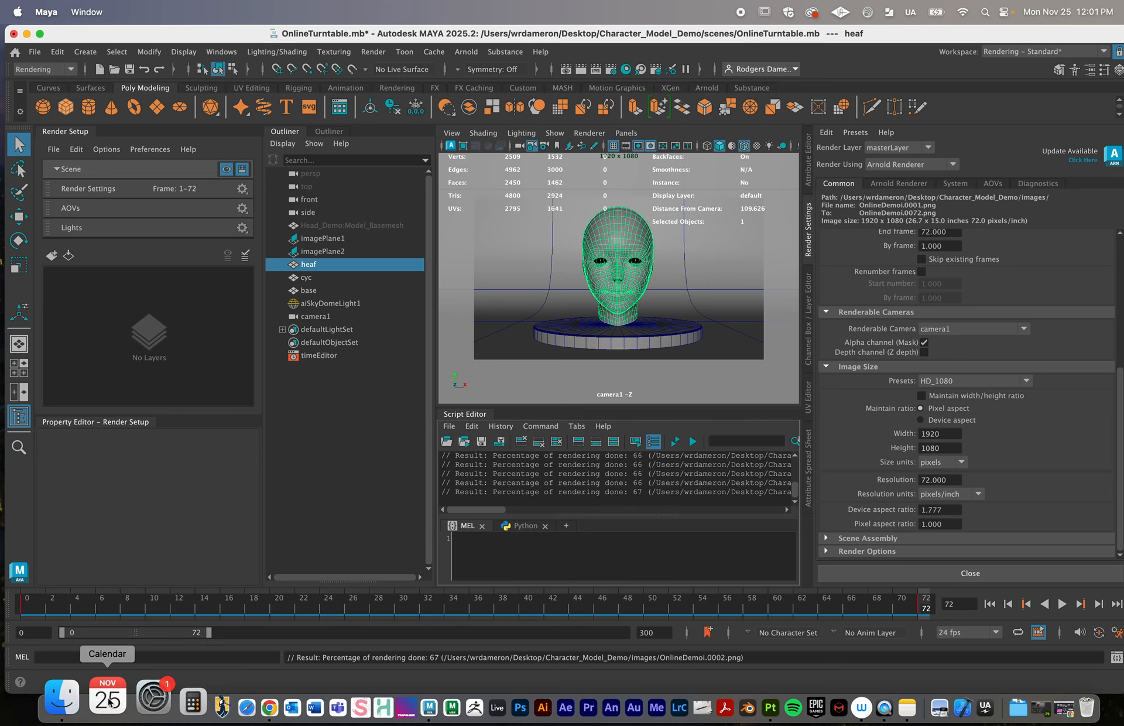
- Switch to Finder and open the images folder inside Character_Model_Demo on the Desktop
{"action": "left_click", "coordinate": [85, 705]}
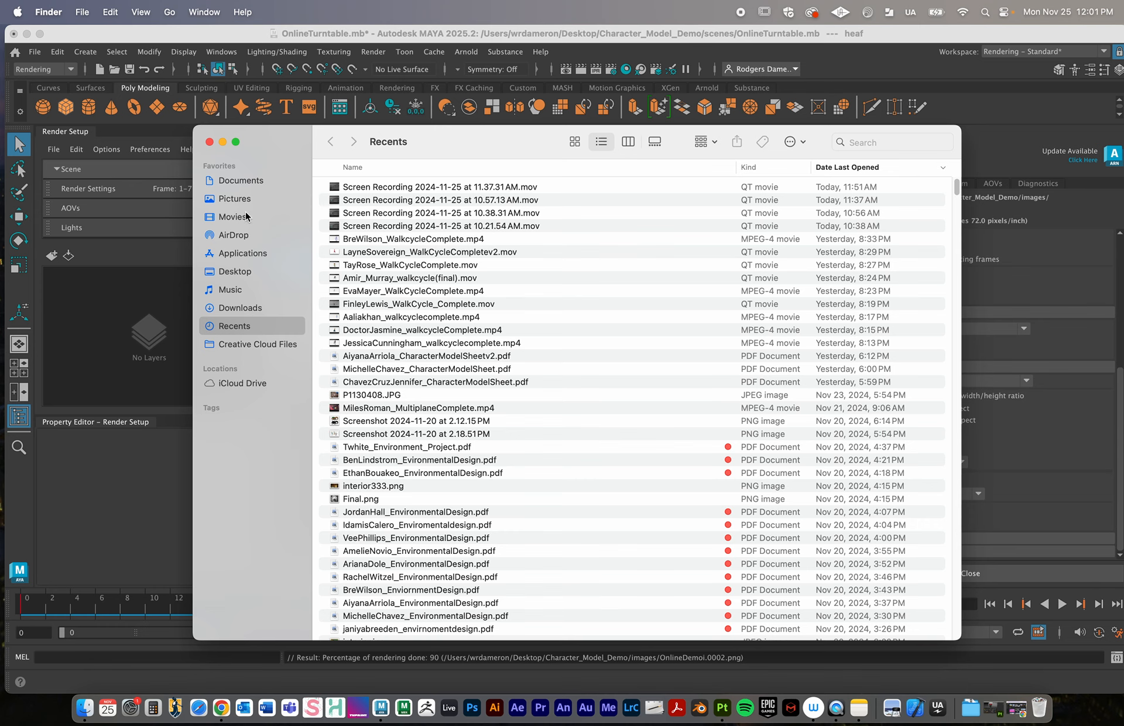
{"action": "left_click", "coordinate": [236, 202]}
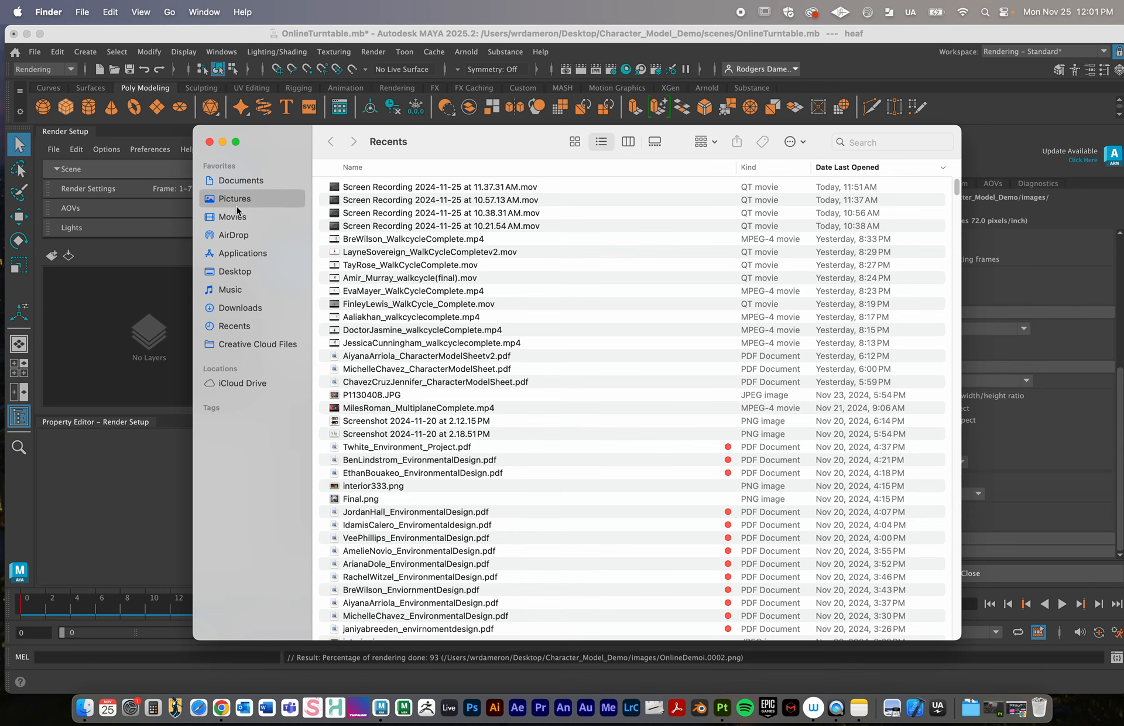
{"action": "left_click", "coordinate": [237, 272]}
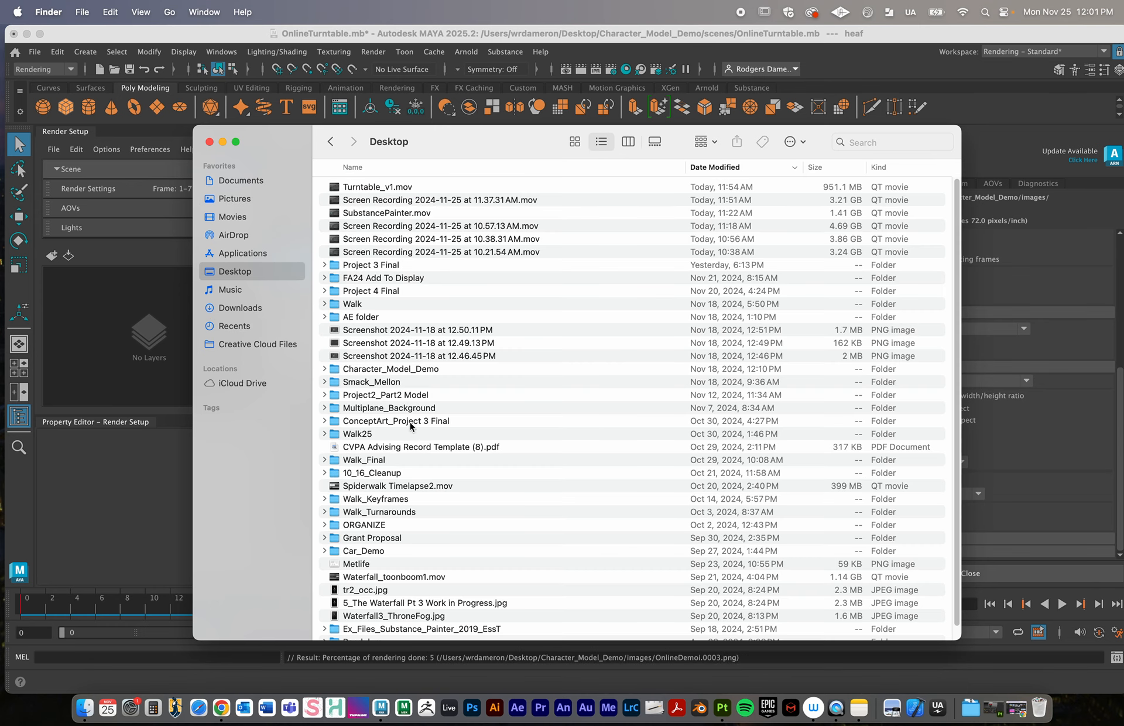
{"action": "scroll", "coordinate": [413, 433], "scroll_direction": "down", "scroll_amount": 1}
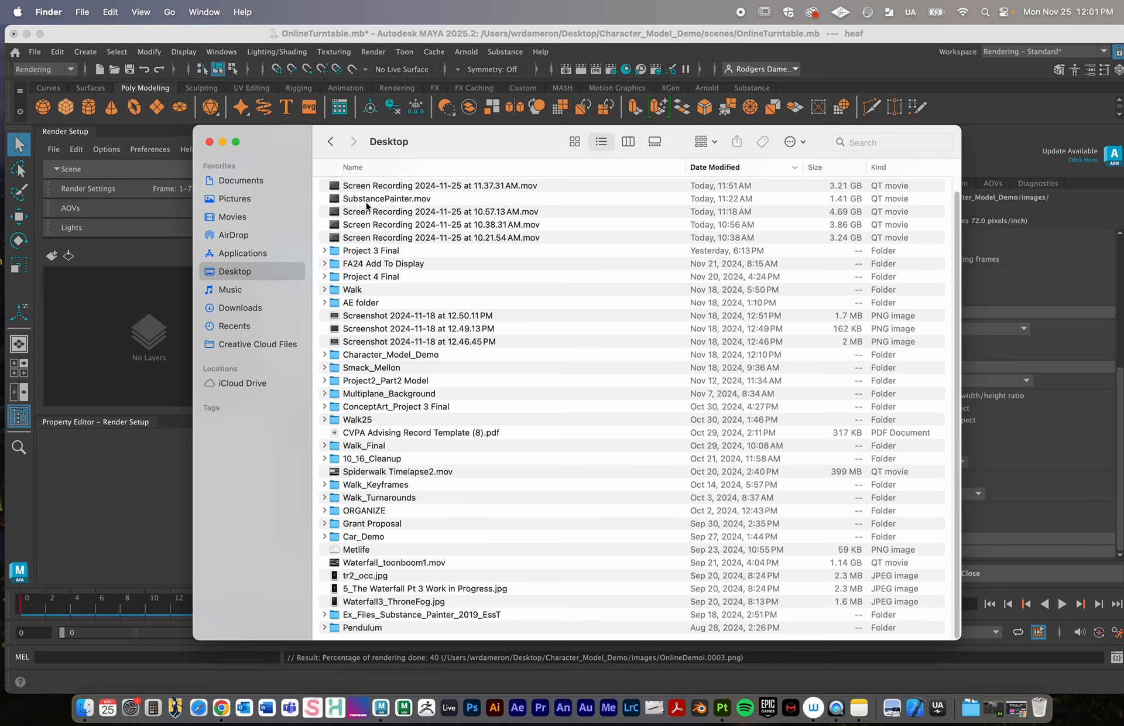
{"action": "left_click", "coordinate": [379, 356]}
{"action": "double_click", "coordinate": [380, 356]}
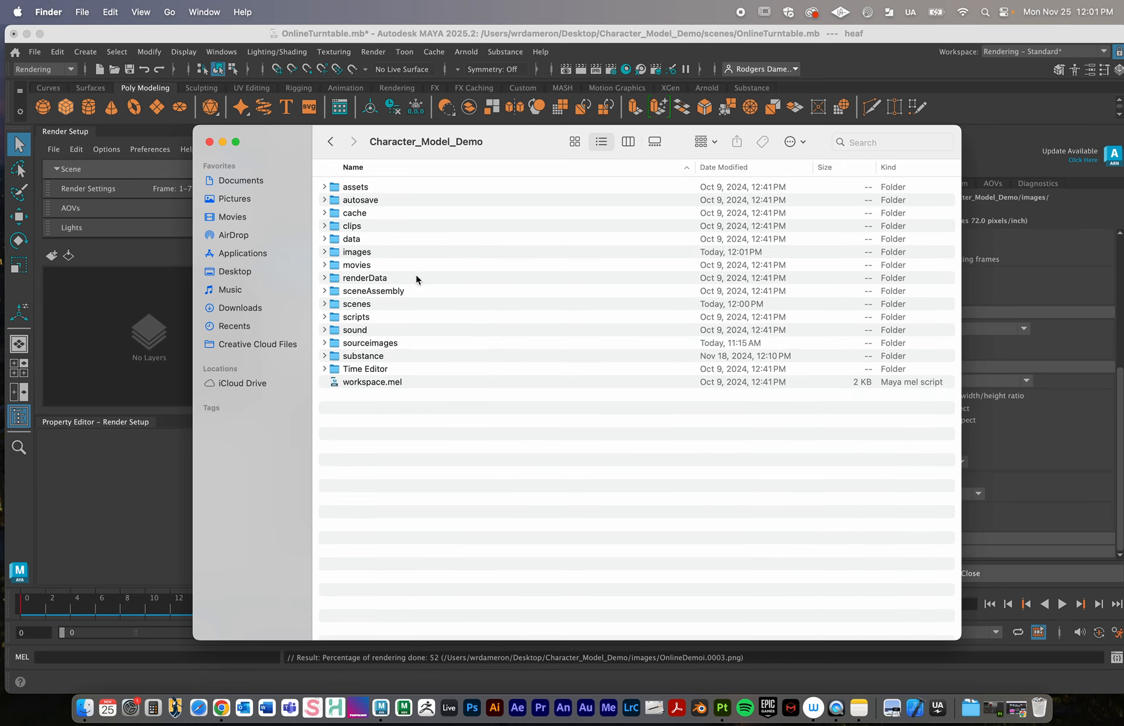
{"action": "left_click_drag", "start_coordinate": [541, 145], "coordinate": [483, 128]}
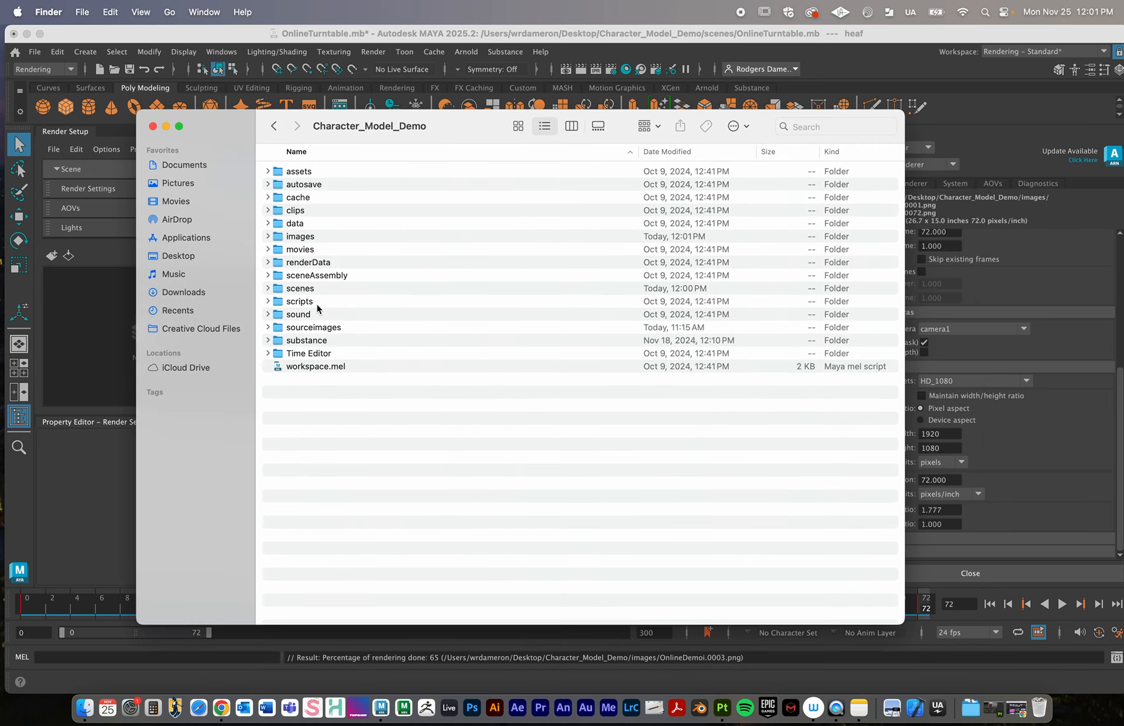
{"action": "double_click", "coordinate": [300, 236]}
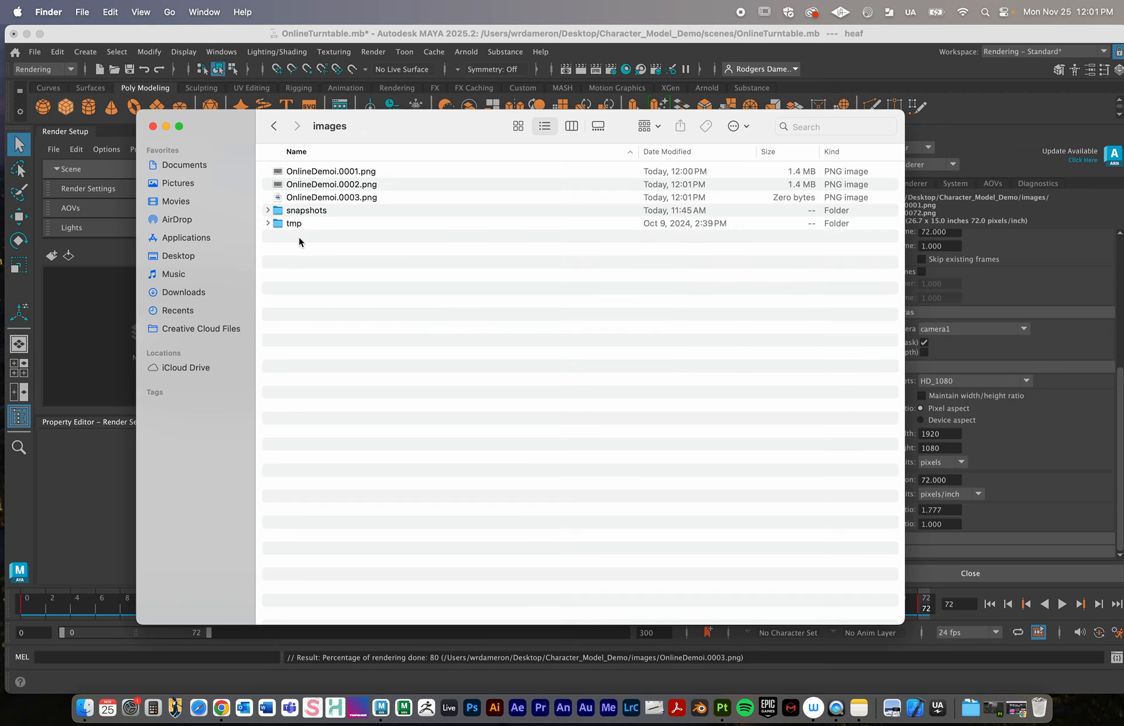
- Preview the rendered frames OnlineDemoi.0001.png and OnlineDemoi.0002.png to check the output
{"action": "left_click", "coordinate": [318, 172]}
{"action": "key", "text": "space"}
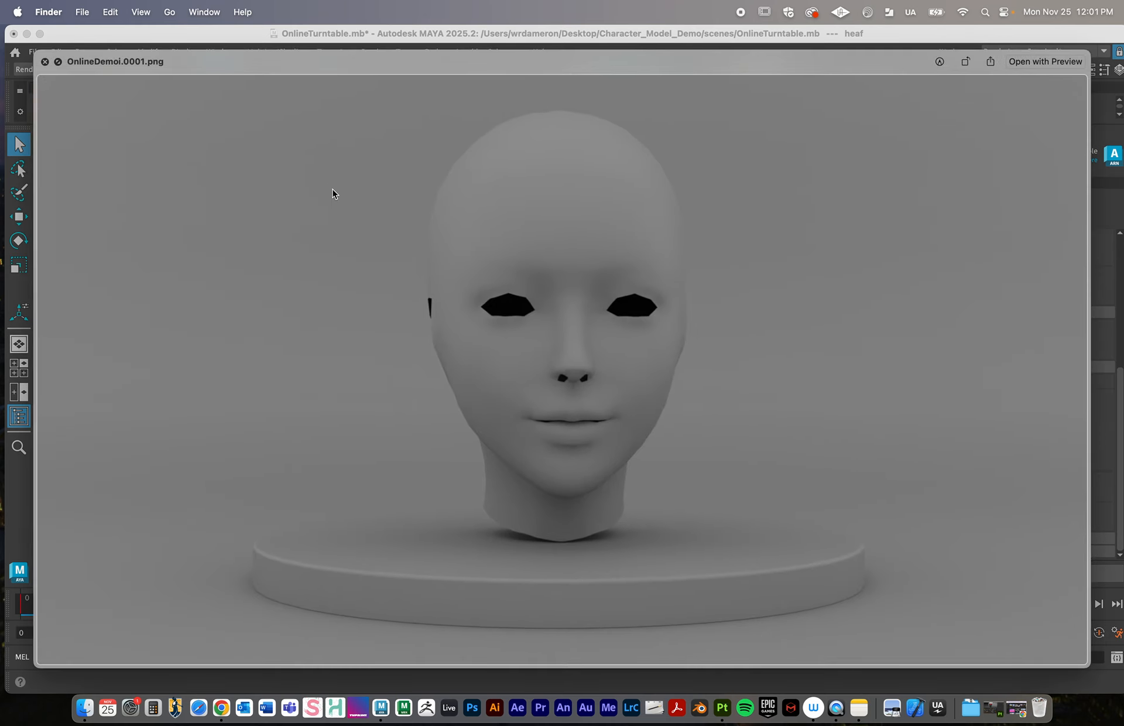
{"action": "key", "text": "space"}
{"action": "left_click", "coordinate": [314, 185]}
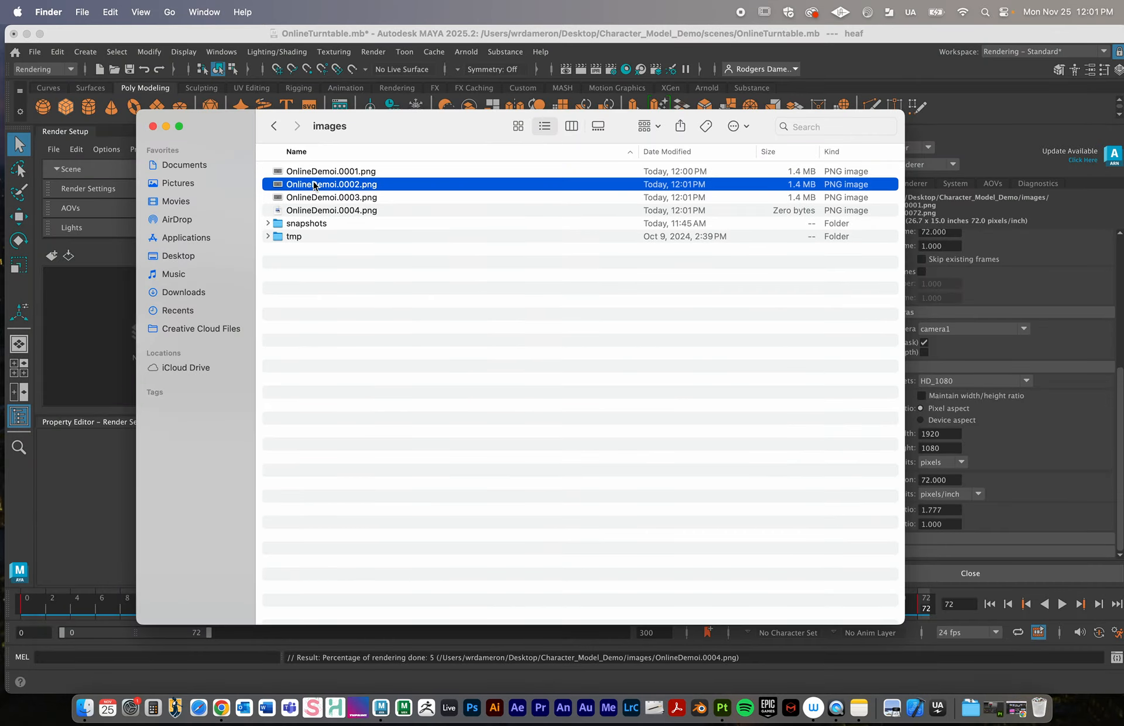
{"action": "key", "text": "space"}
{"action": "key", "text": "space"}
{"action": "left_click", "coordinate": [181, 682]}
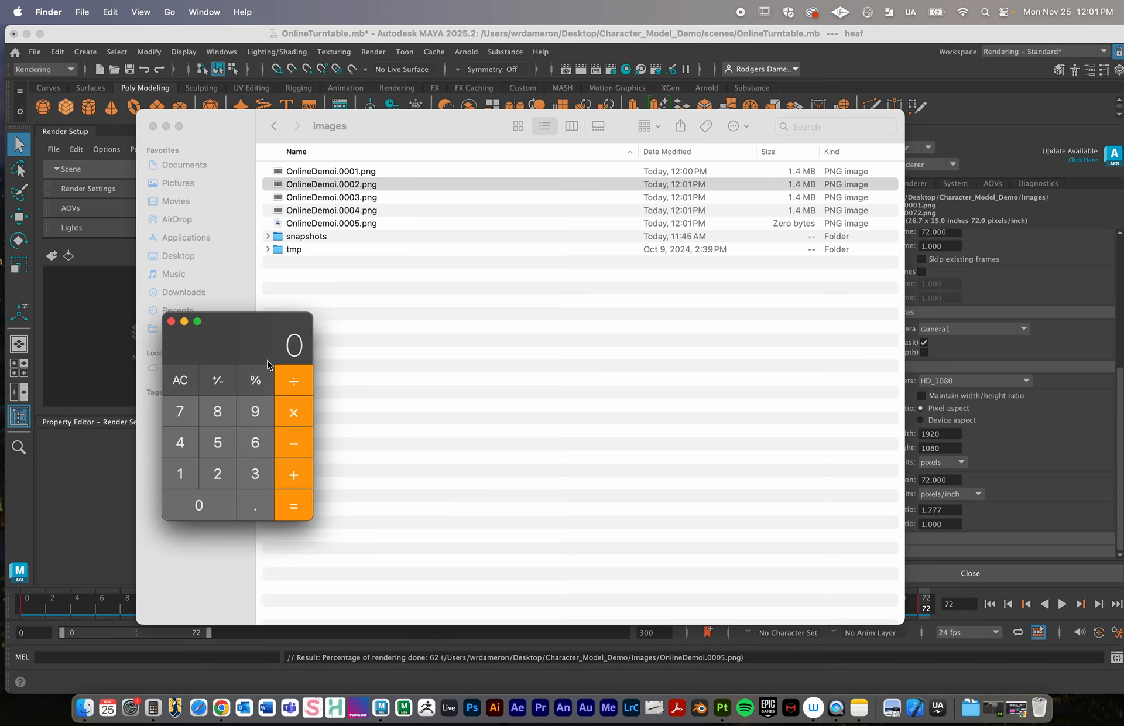
{"action": "left_click_drag", "start_coordinate": [234, 334], "coordinate": [212, 366]}
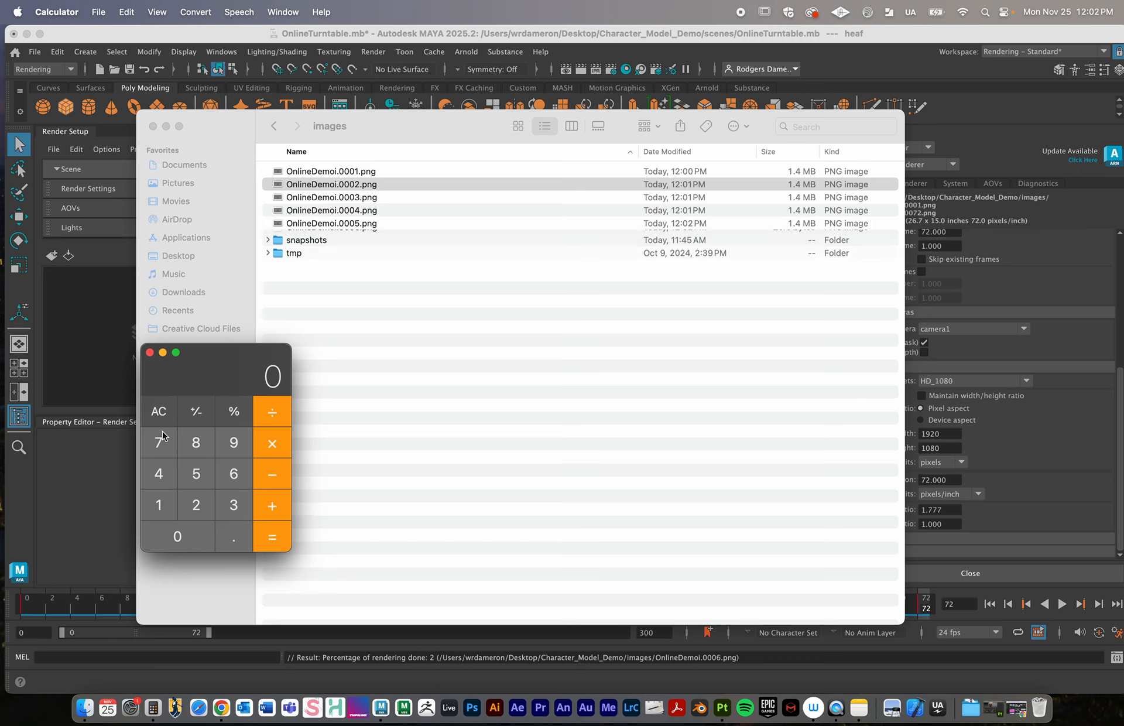
{"action": "left_click", "coordinate": [150, 352]}
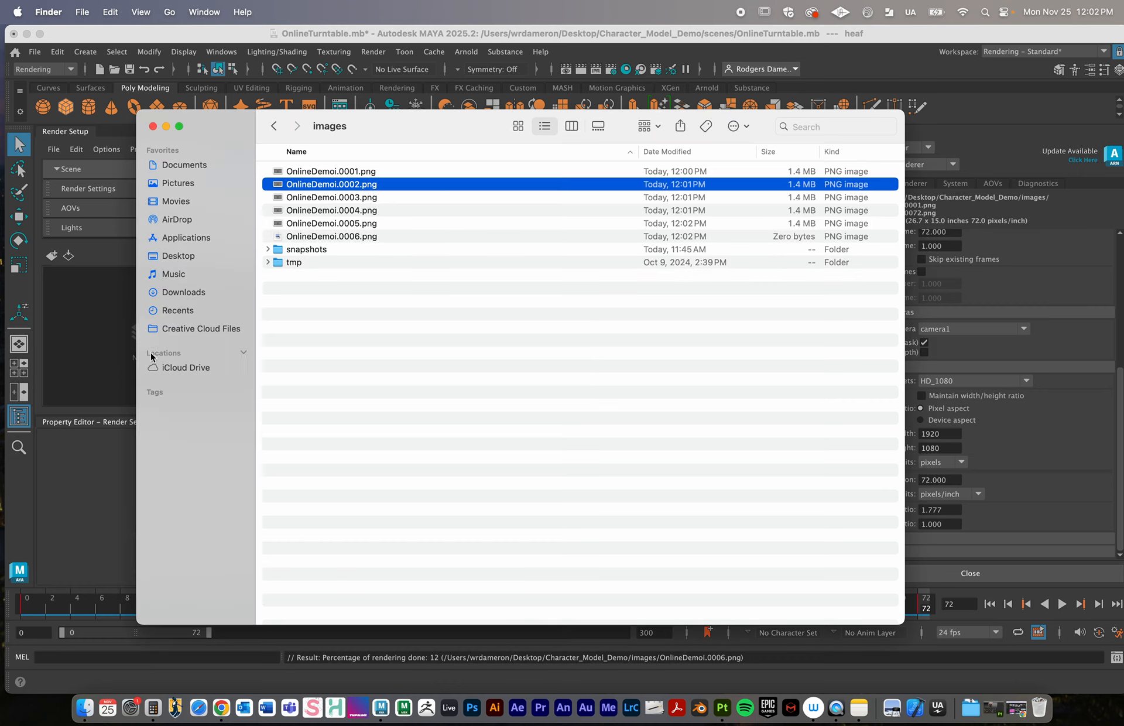